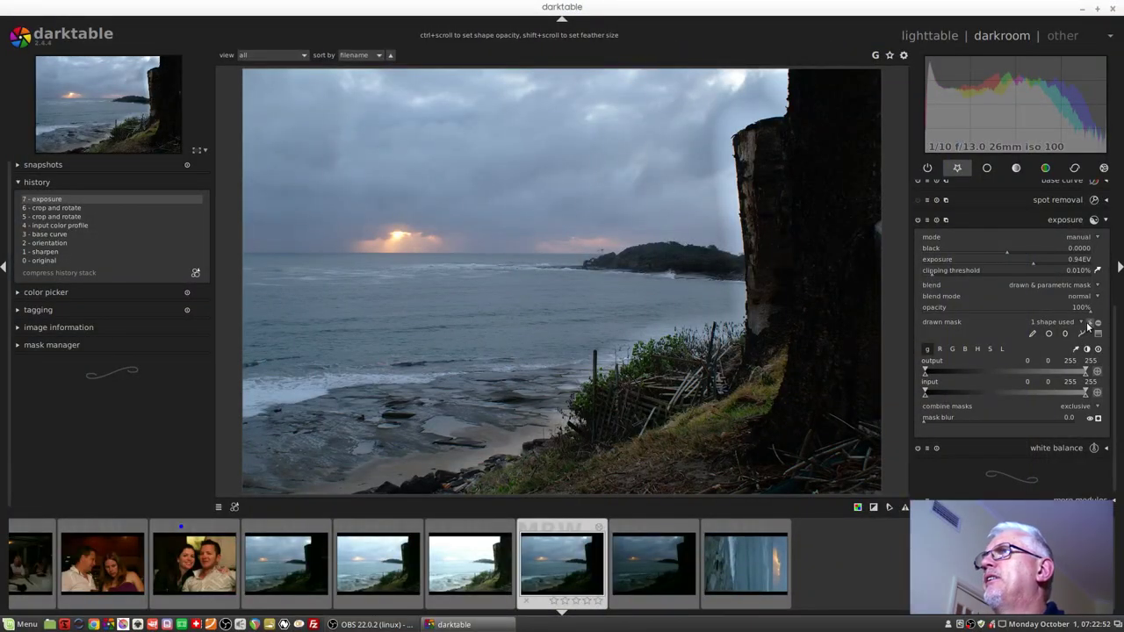
# Show the exposure mask's drawn path outline over the rock face for editing
pyautogui.click(1089, 324)
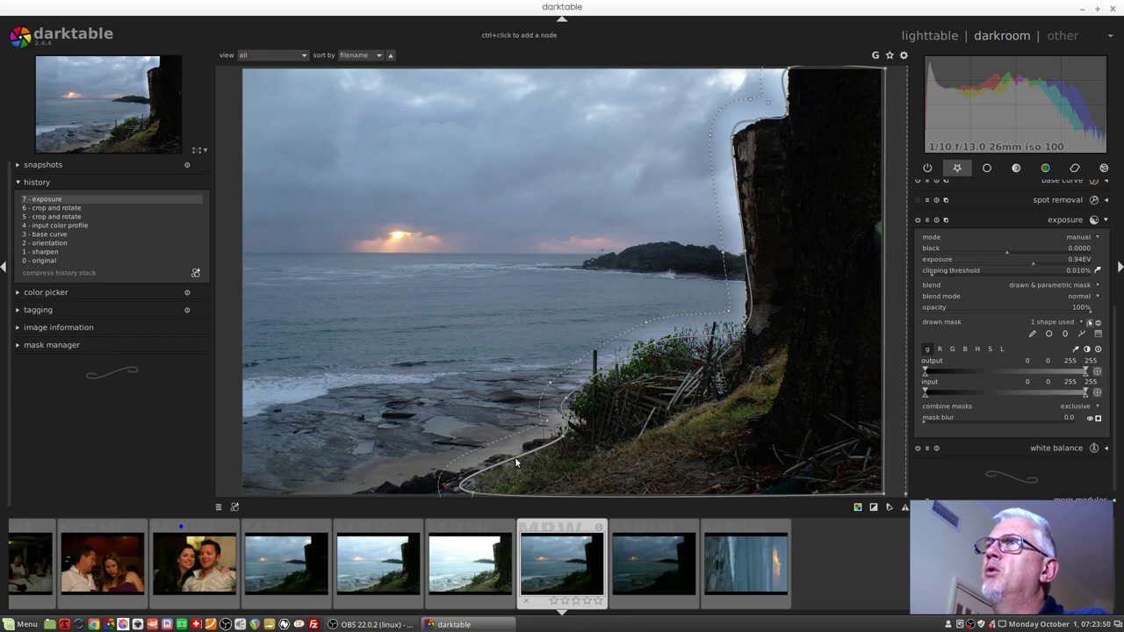
# Widen the path mask's feathered border with Shift+scroll over the shape
pyautogui.rightClick(515, 457)
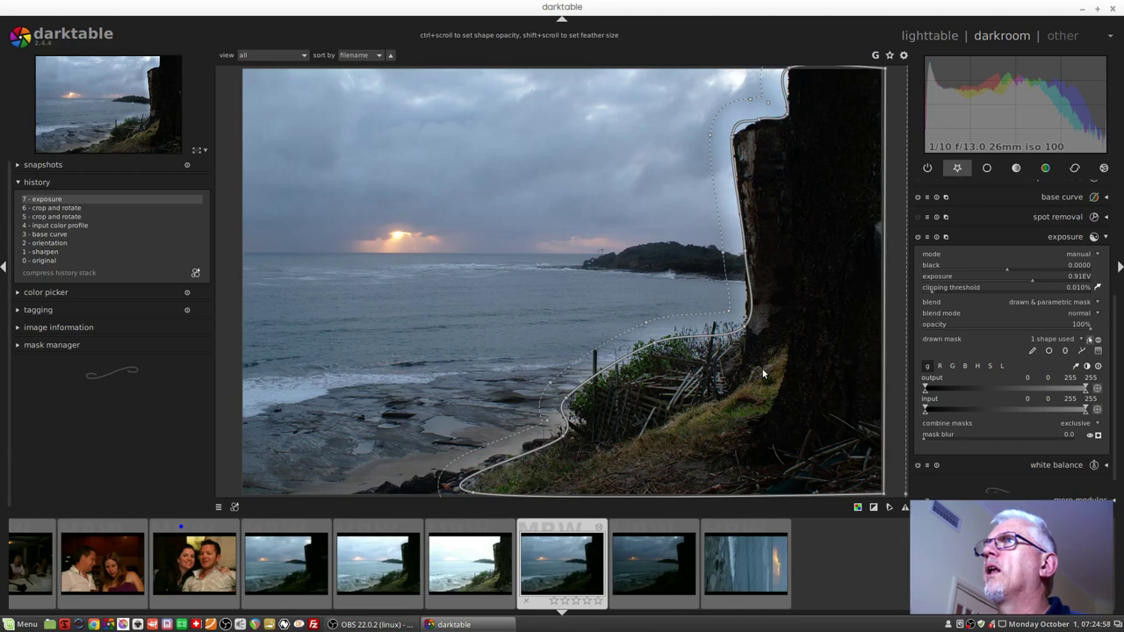
pyautogui.scroll(-5, 763, 369)
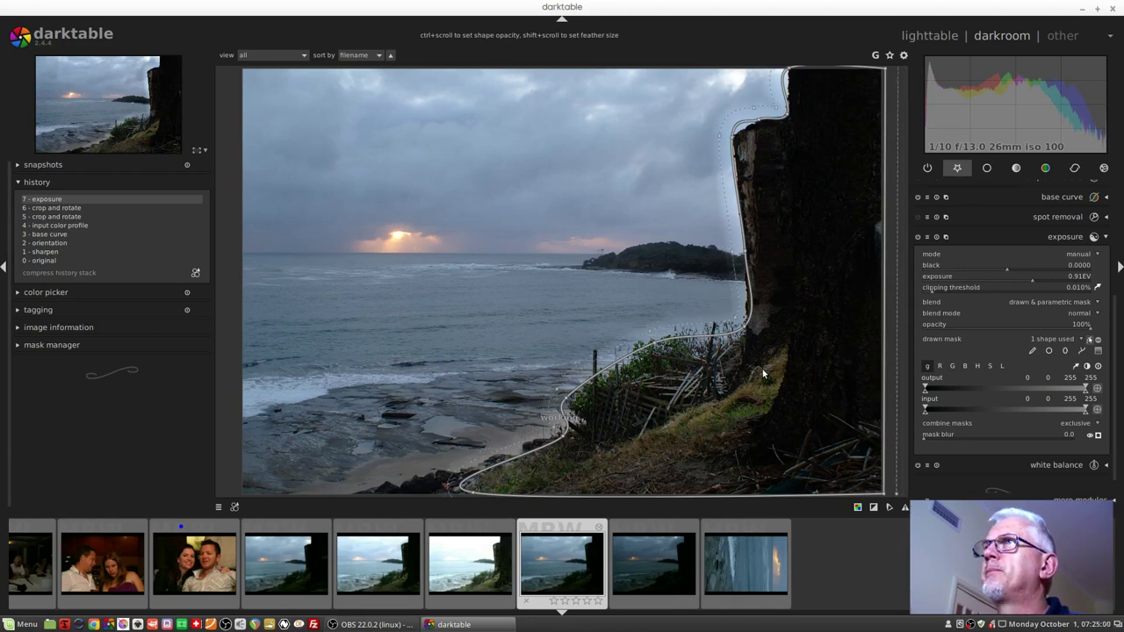
pyautogui.scroll(-1, 763, 369)
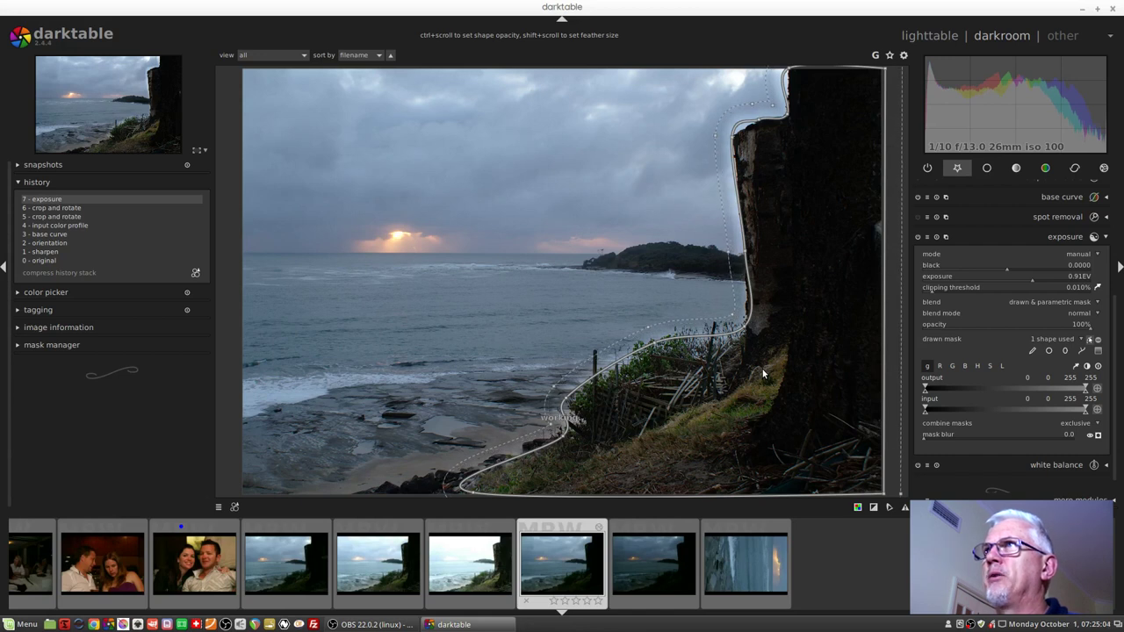
pyautogui.scroll(3, 762, 369)
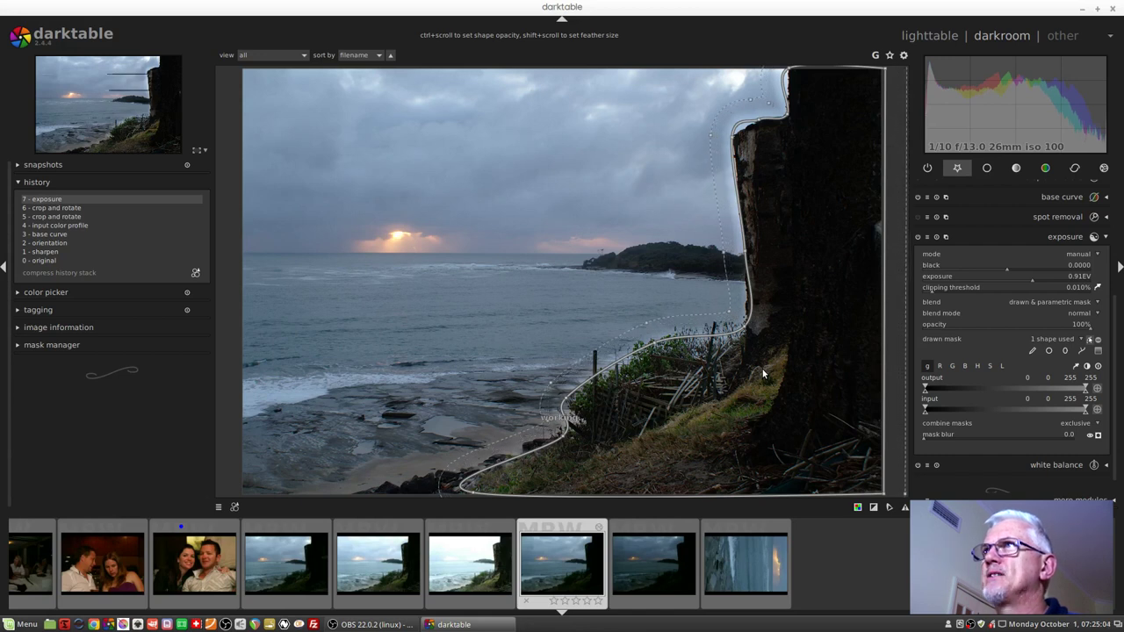
# Display the exposure mask as a yellow overlay while fine-tuning the feather
pyautogui.click(1098, 437)
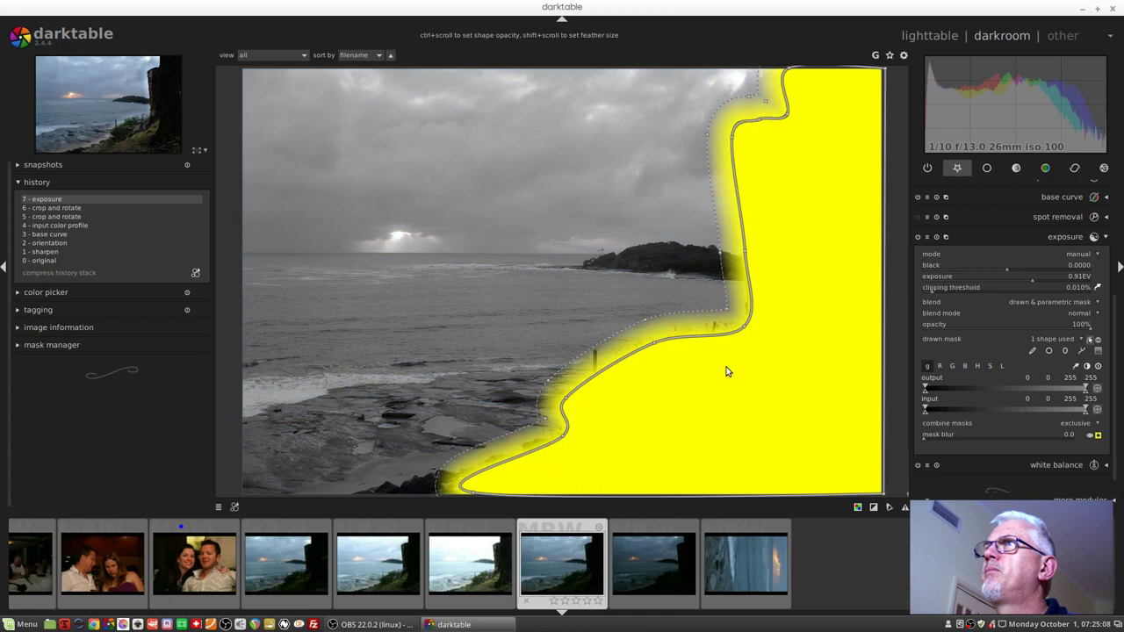
pyautogui.scroll(-2, 728, 372)
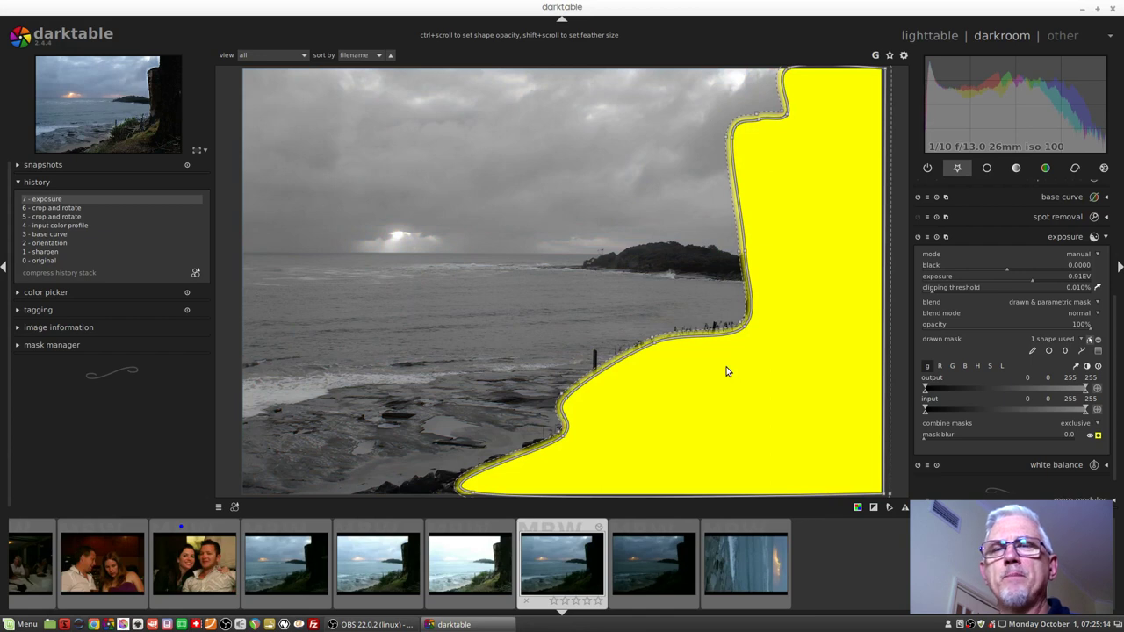
pyautogui.scroll(2, 728, 372)
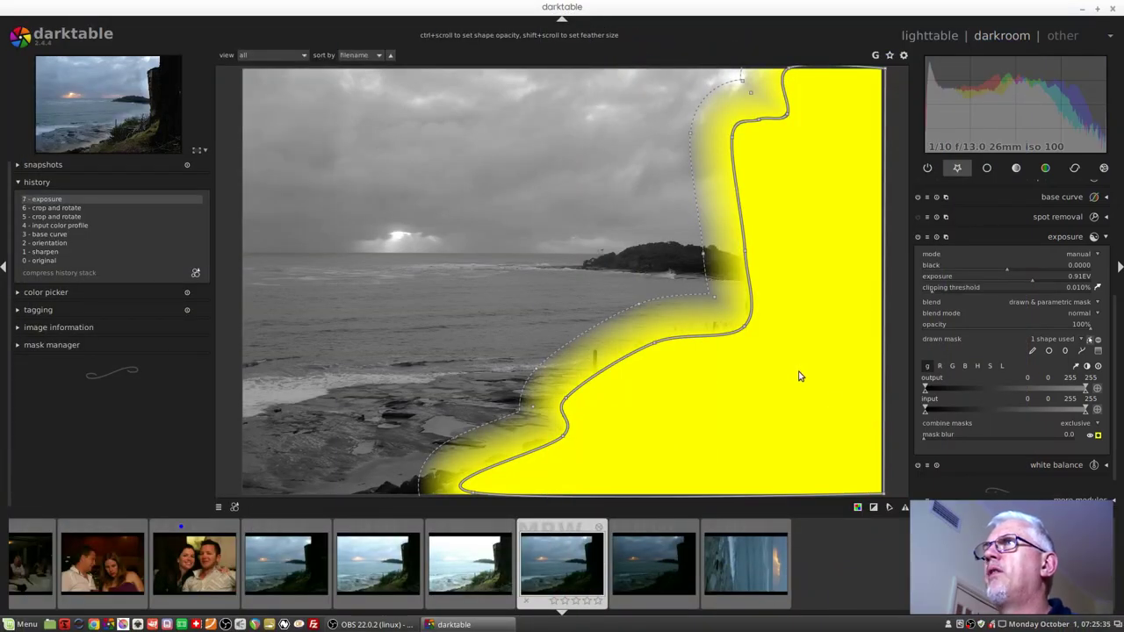
# Vary the yellow mask overlay's opacity with Ctrl+scroll, returning to the colour view
pyautogui.keyDown('ctrl'); pyautogui.scroll(-1, 799, 375); pyautogui.keyUp('ctrl')
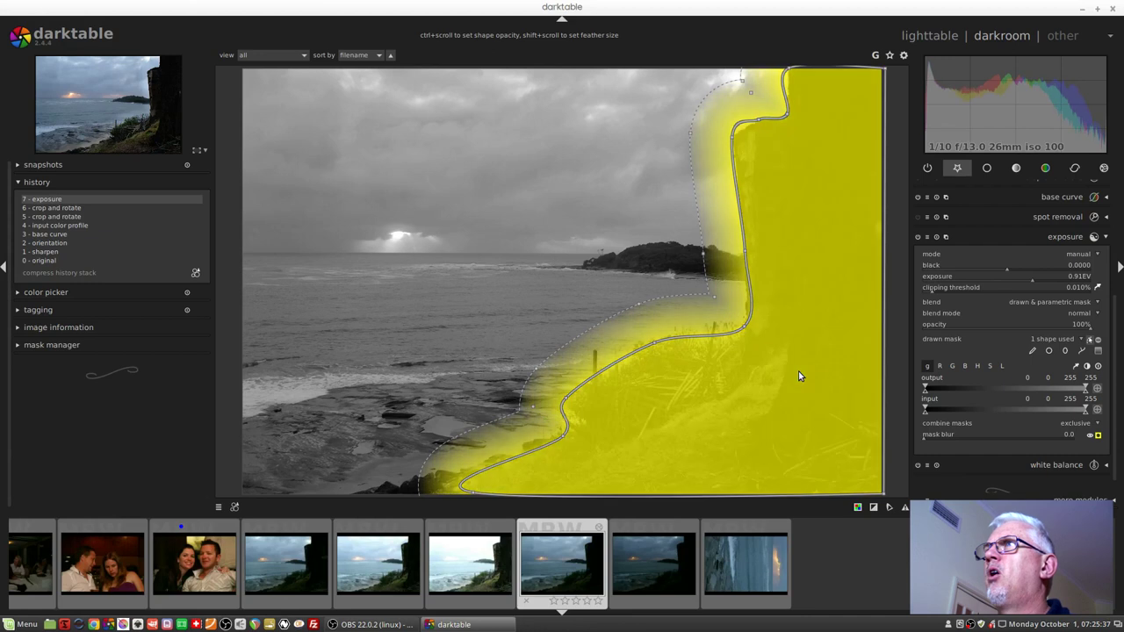
pyautogui.keyDown('ctrl'); pyautogui.scroll(-1, 798, 376); pyautogui.keyUp('ctrl')
pyautogui.keyDown('ctrl'); pyautogui.scroll(-1, 798, 374); pyautogui.keyUp('ctrl')
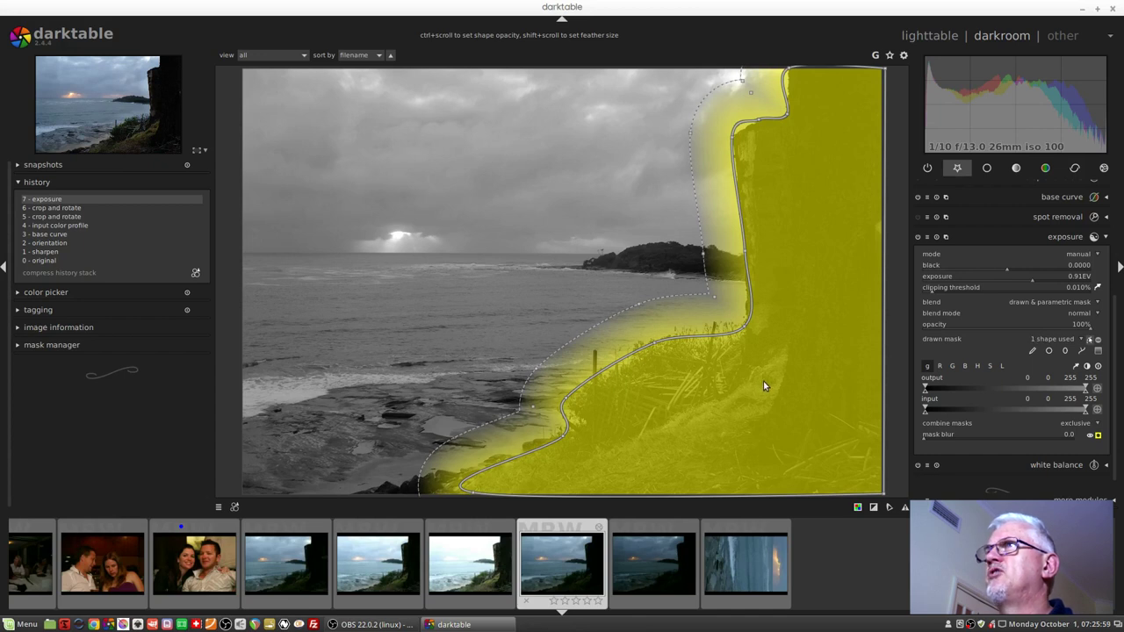
pyautogui.keyDown('ctrl'); pyautogui.scroll(3, 763, 386); pyautogui.keyUp('ctrl')
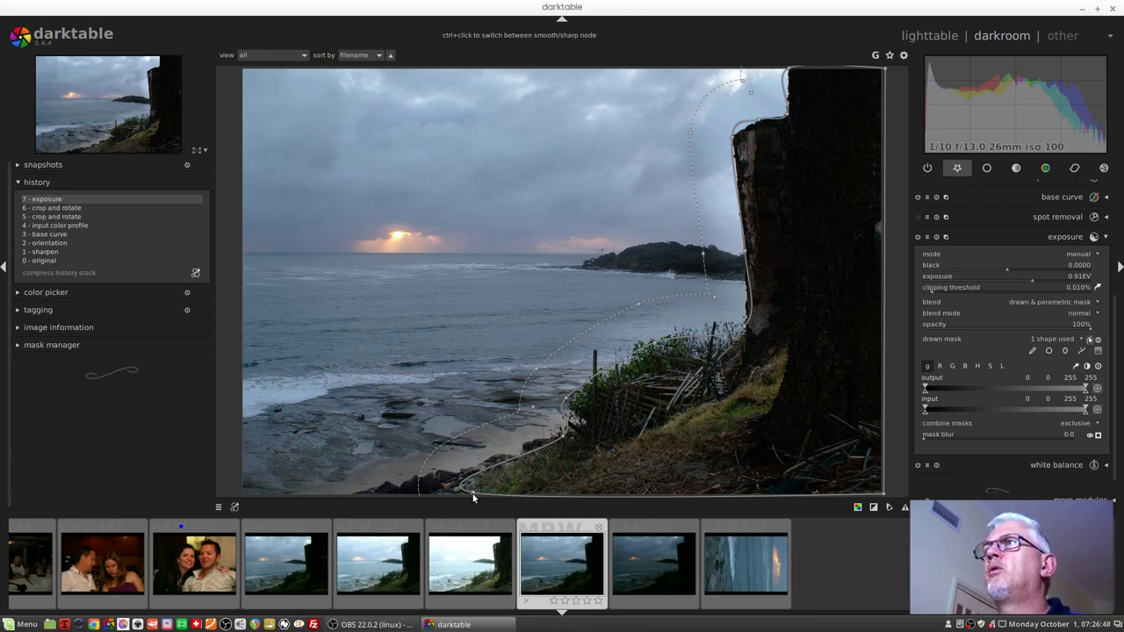
# Make the mask's bottom node sharp and shift it slightly left to reshape the curve
pyautogui.keyDown('ctrl'); pyautogui.click(472, 498); pyautogui.keyUp('ctrl')
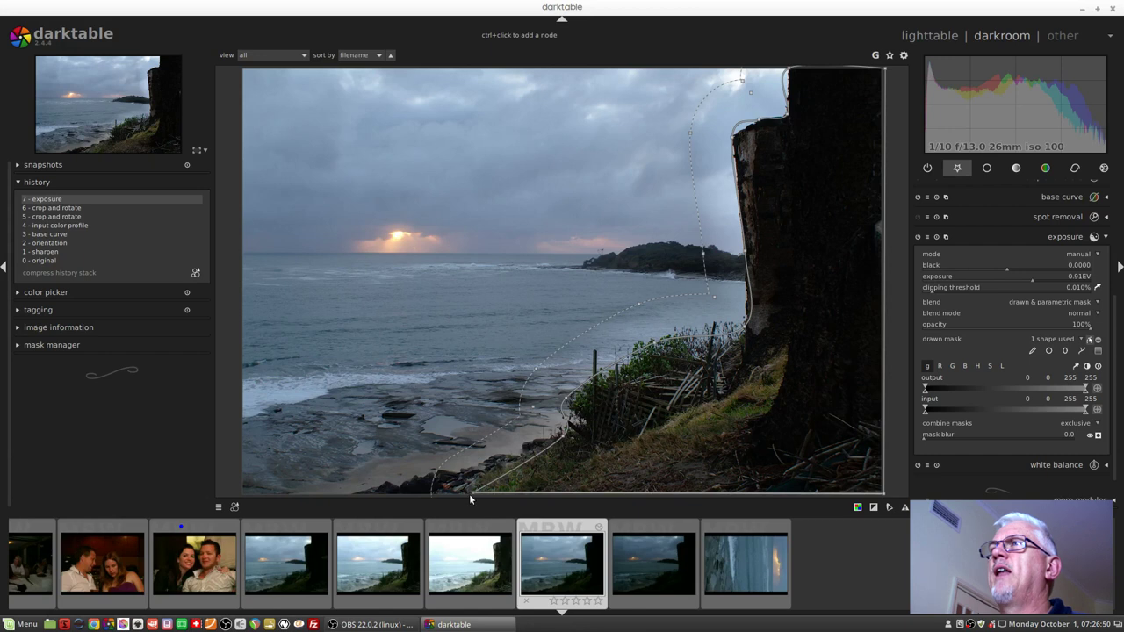
pyautogui.moveTo(472, 491); pyautogui.dragTo(450, 495)
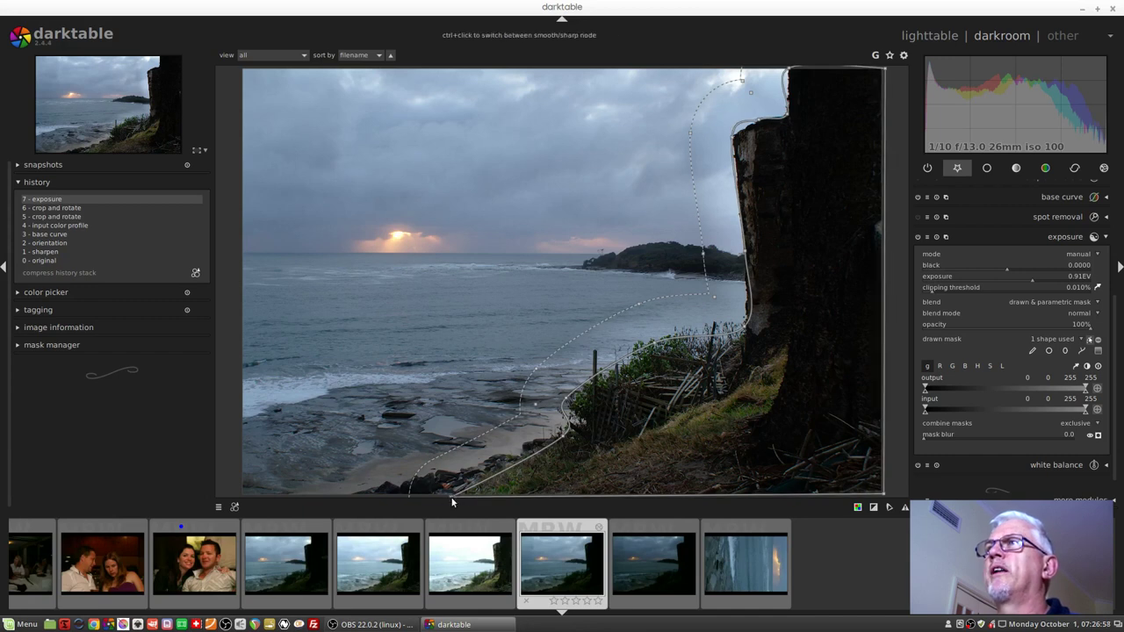
pyautogui.keyDown('ctrl'); pyautogui.click(450, 496); pyautogui.keyUp('ctrl')
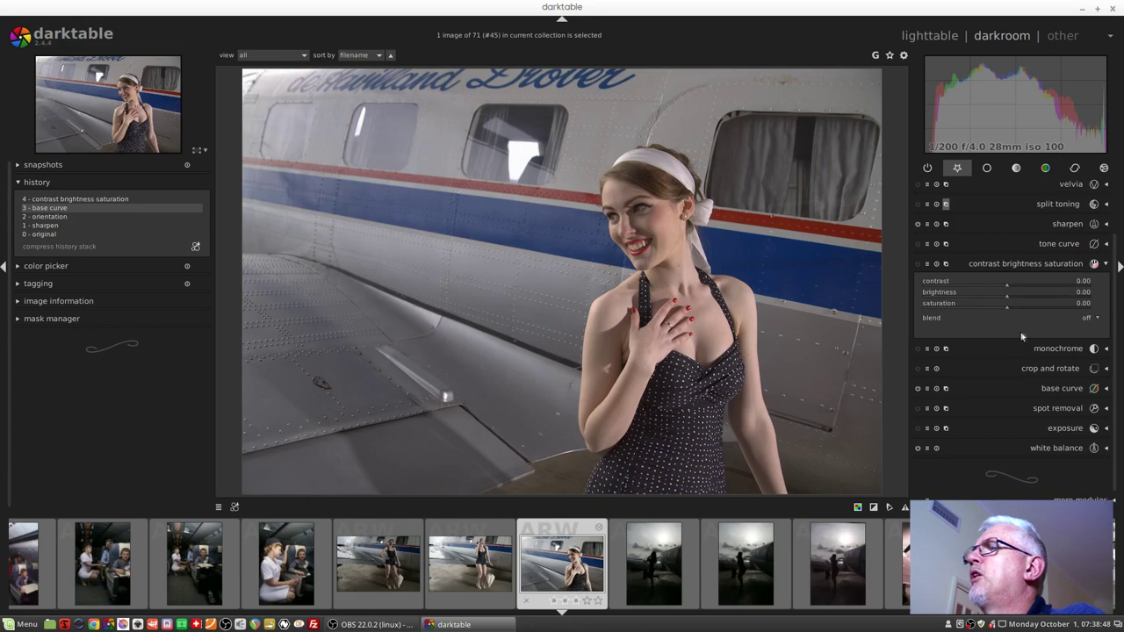
# Lower saturation to -0.75 and restrict it with a parametric blend mask
pyautogui.click(944, 306)
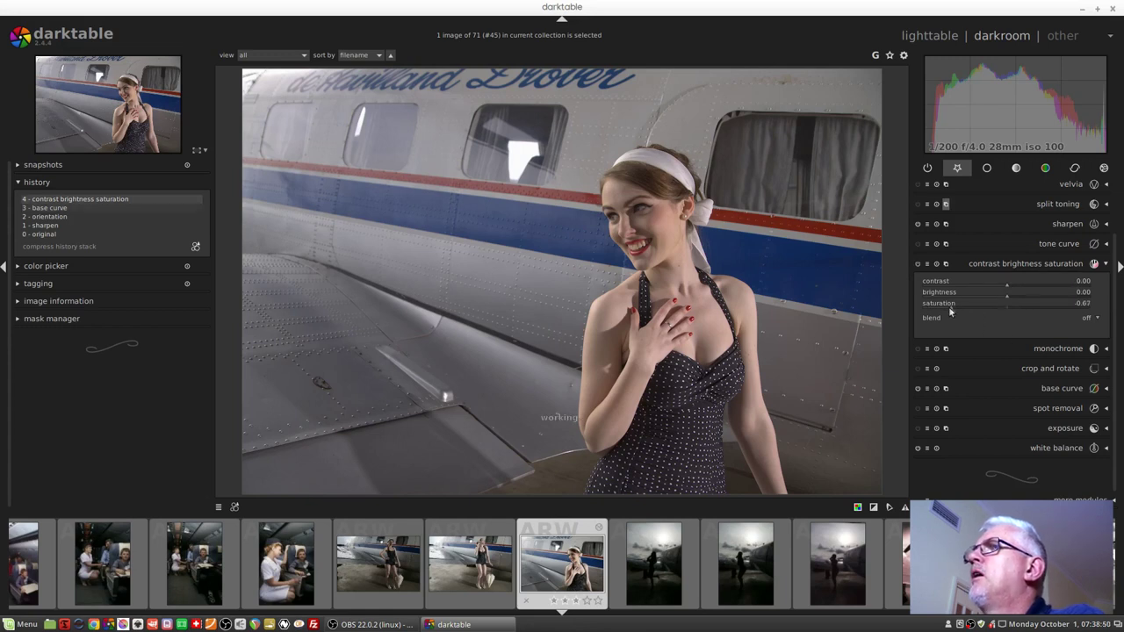
pyautogui.click(1096, 320)
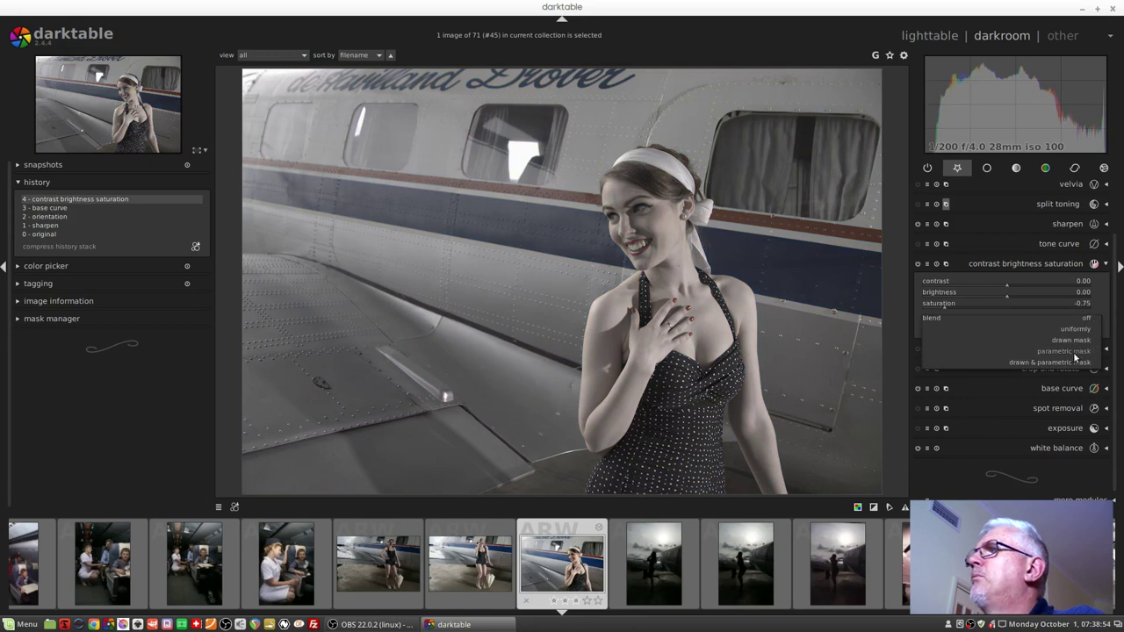
pyautogui.click(1074, 351)
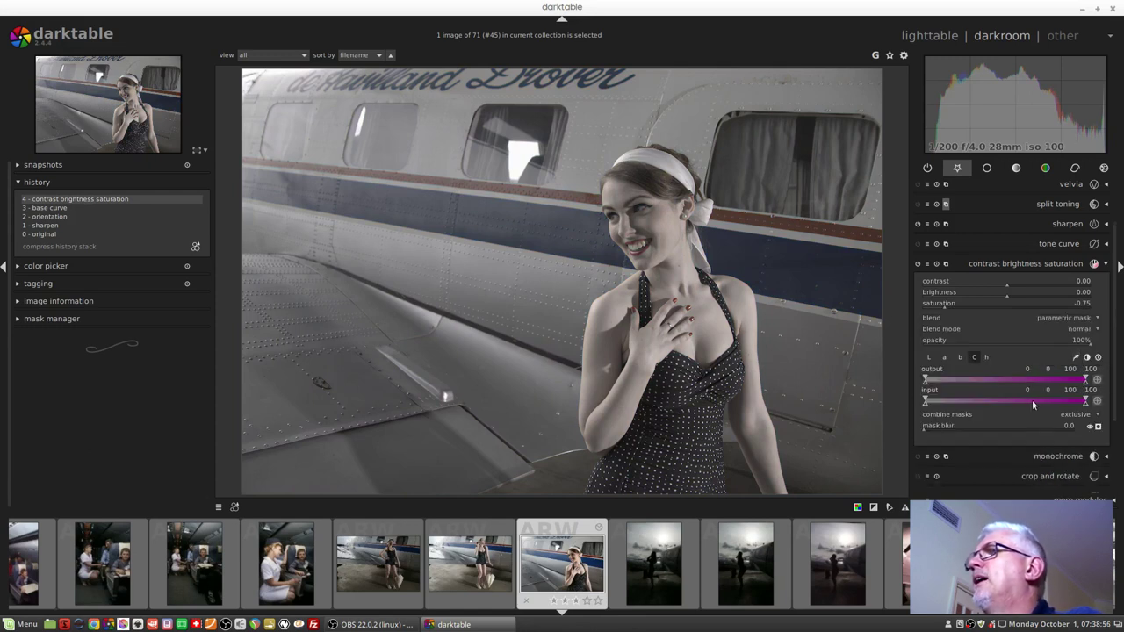
# Sample the plane's blue stripe hue with the colour picker, then switch to the chroma channel
pyautogui.click(986, 358)
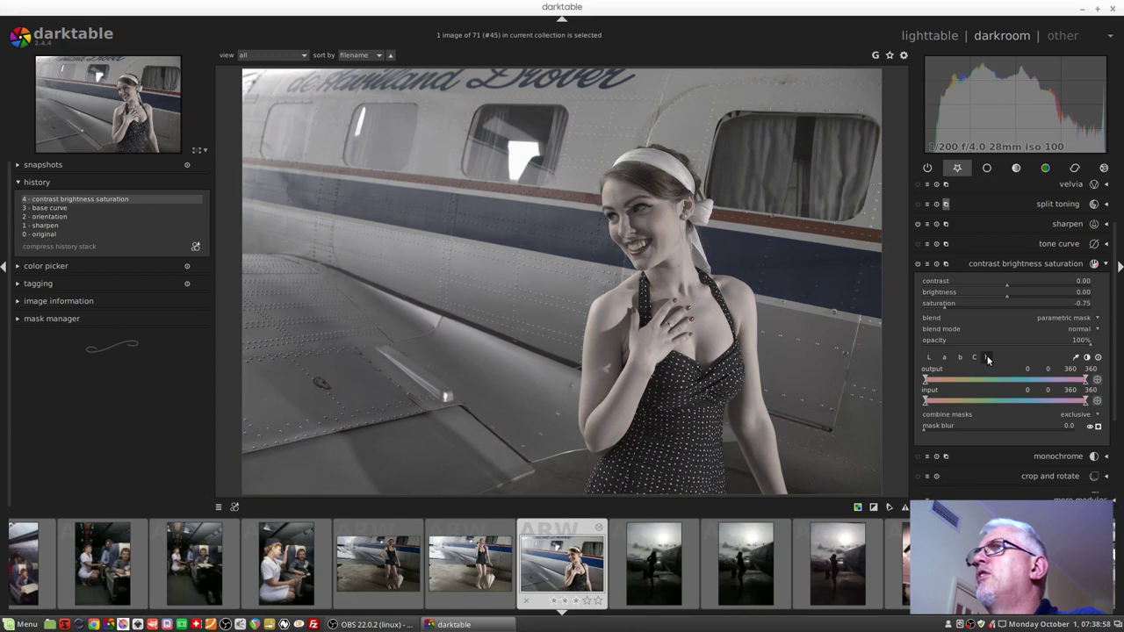
pyautogui.click(1078, 357)
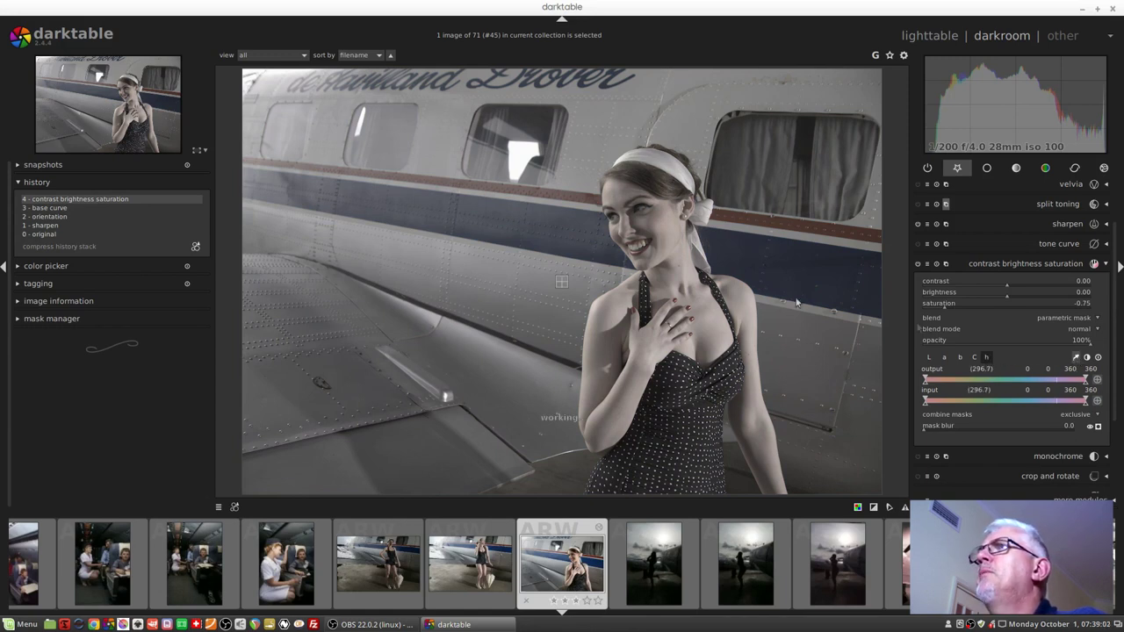
pyautogui.click(559, 214)
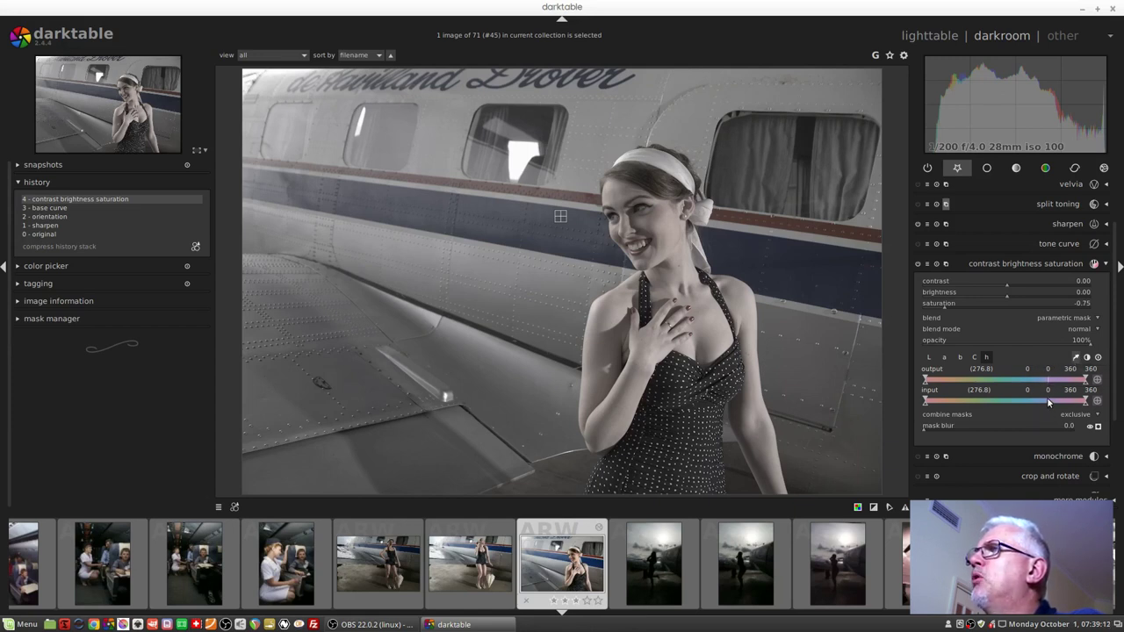
pyautogui.click(976, 359)
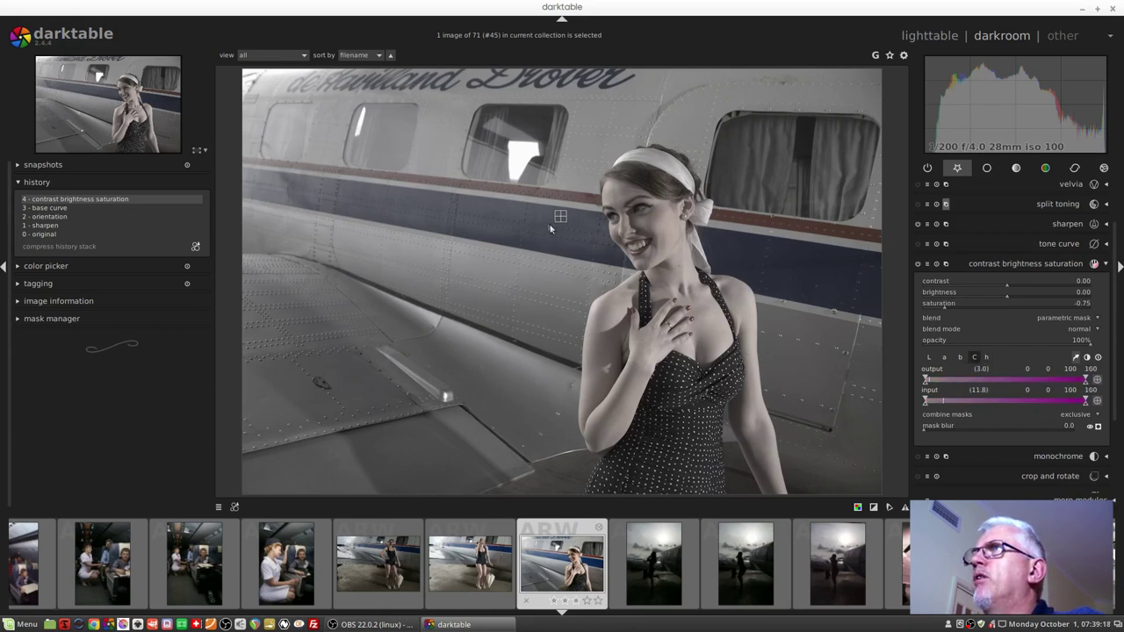
# Inspect the L, a and b channels, then raise the lower hue limit to about 257
pyautogui.click(960, 357)
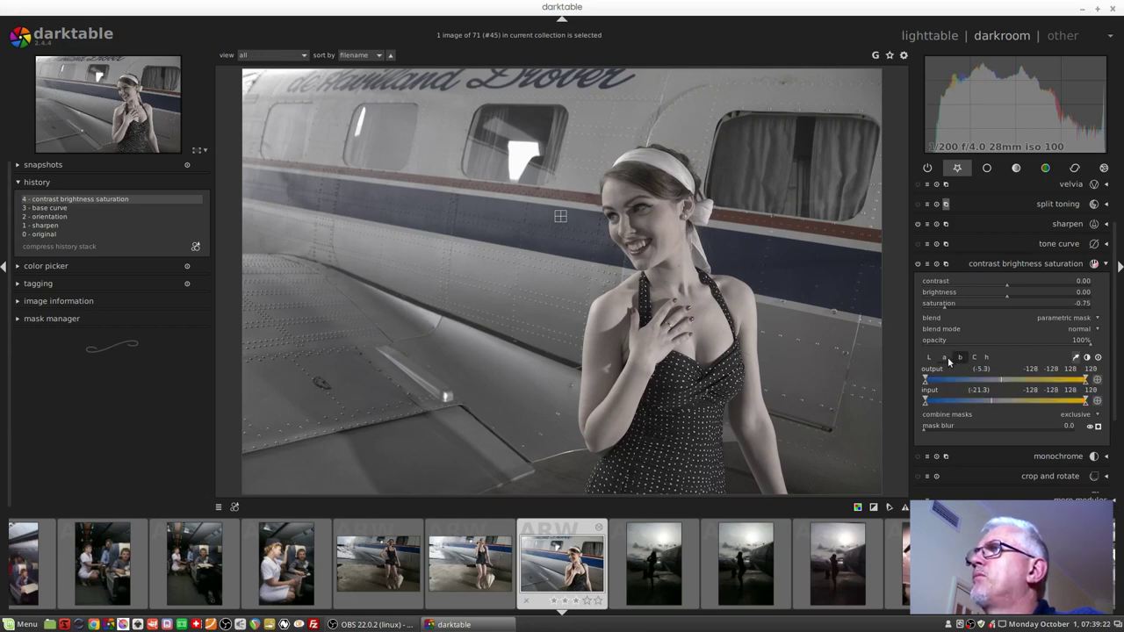
pyautogui.click(944, 357)
pyautogui.click(928, 357)
pyautogui.click(985, 357)
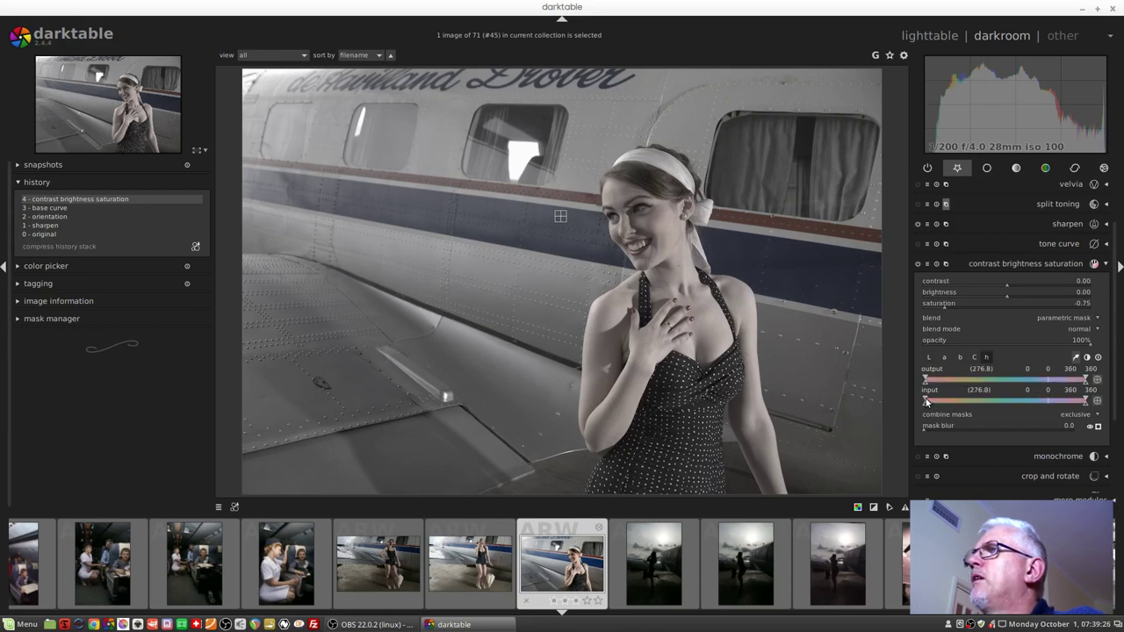
pyautogui.moveTo(927, 401); pyautogui.dragTo(1047, 403)
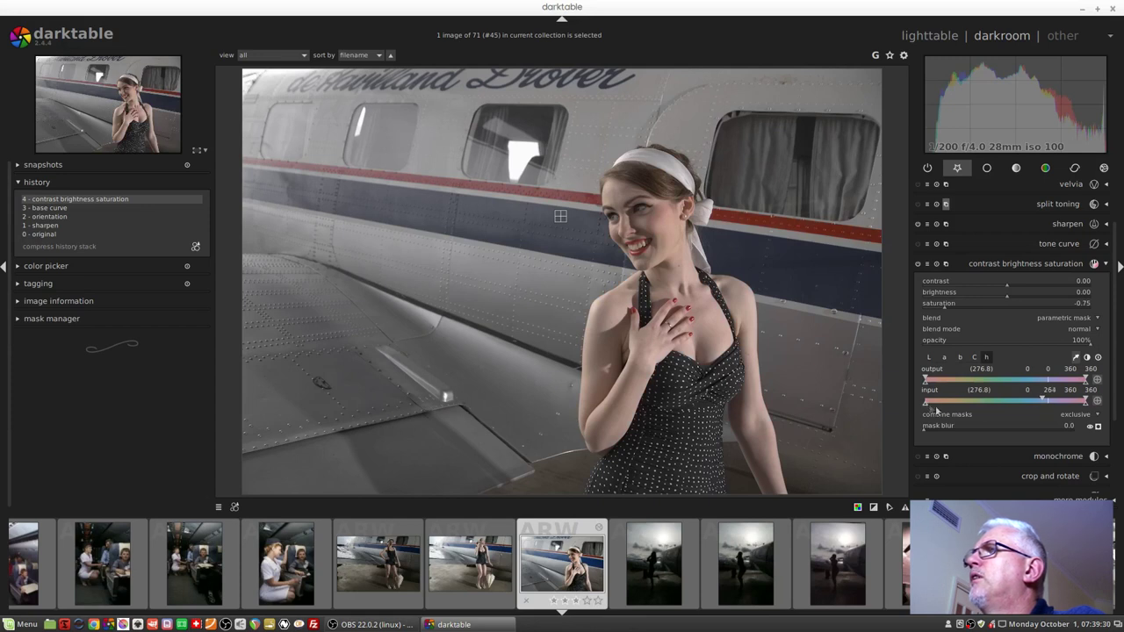
pyautogui.moveTo(928, 403); pyautogui.dragTo(1073, 406)
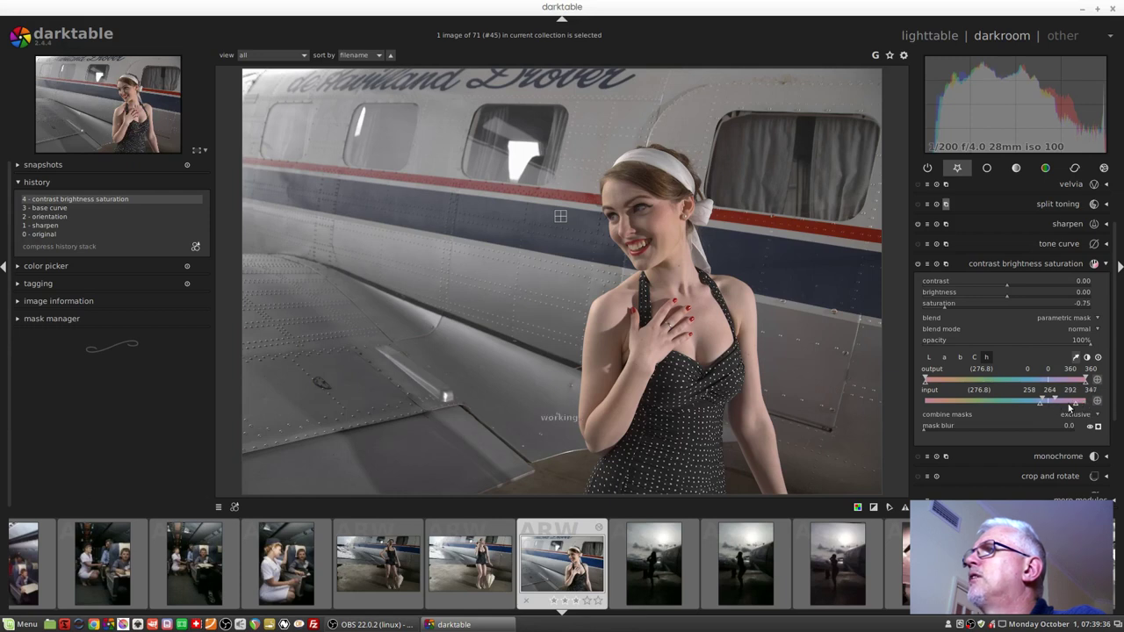
# Show the mask overlay and tighten the hue range to about 262–297 around the stripe
pyautogui.click(1098, 428)
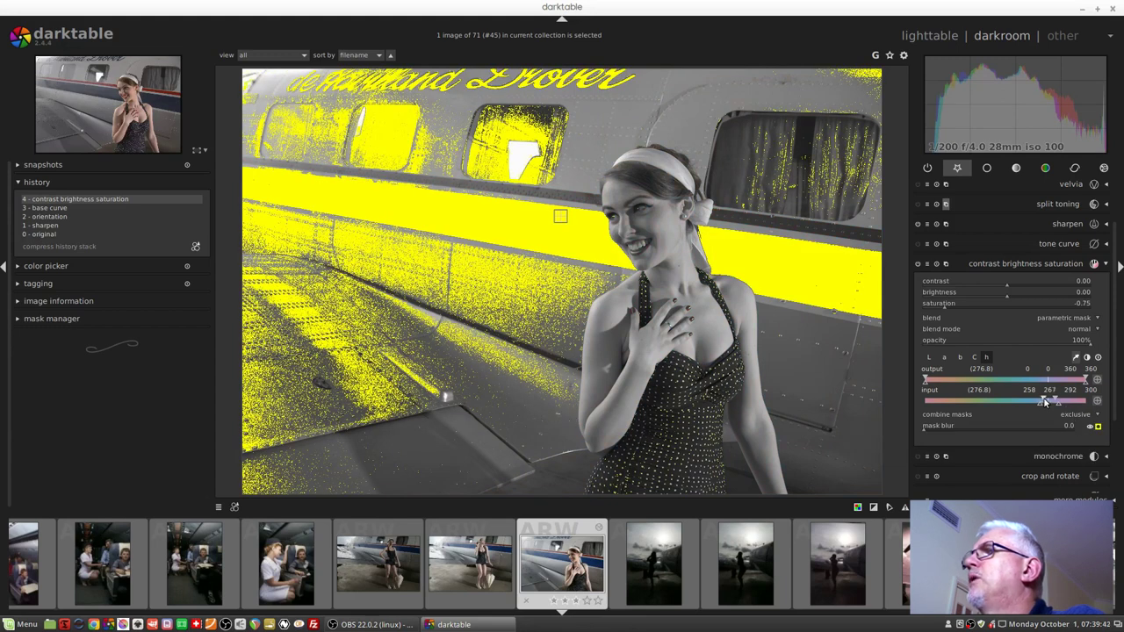
pyautogui.moveTo(1045, 401); pyautogui.dragTo(1043, 409)
pyautogui.scroll(2, 1043, 406)
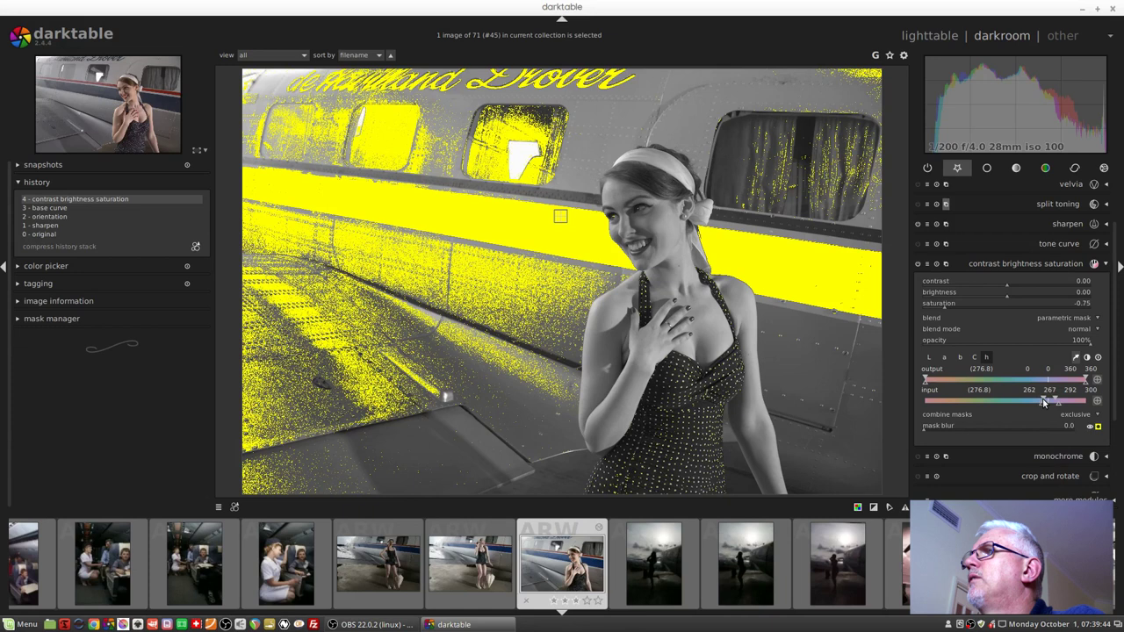
pyautogui.moveTo(1046, 403); pyautogui.dragTo(1058, 406)
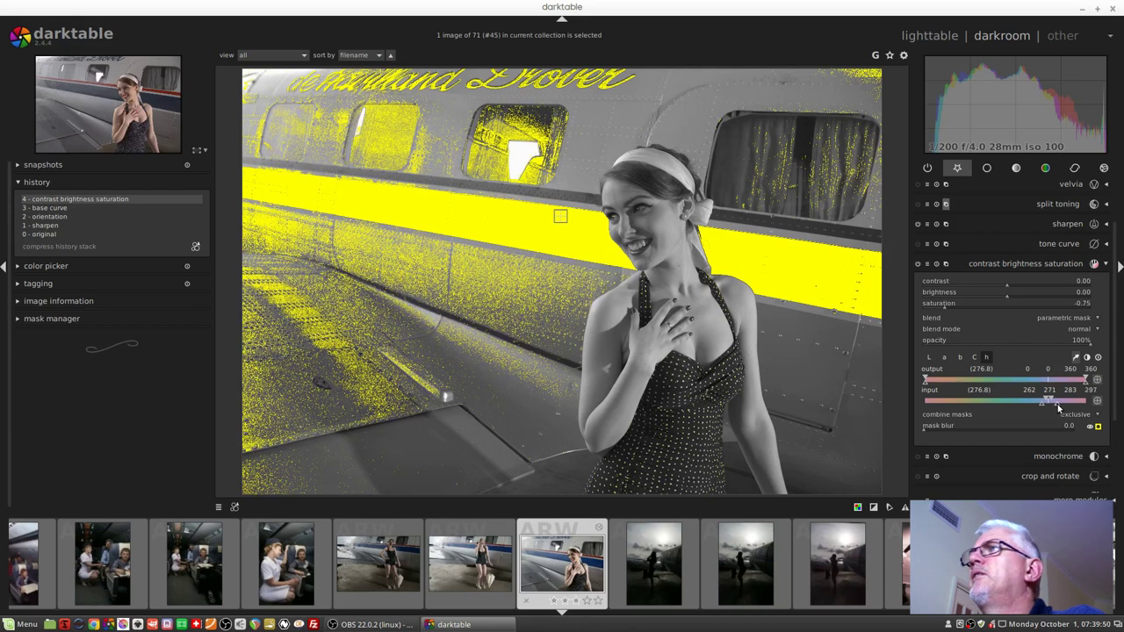
# Raise the chroma input lower limit to 5 to exclude low-chroma colours
pyautogui.click(979, 358)
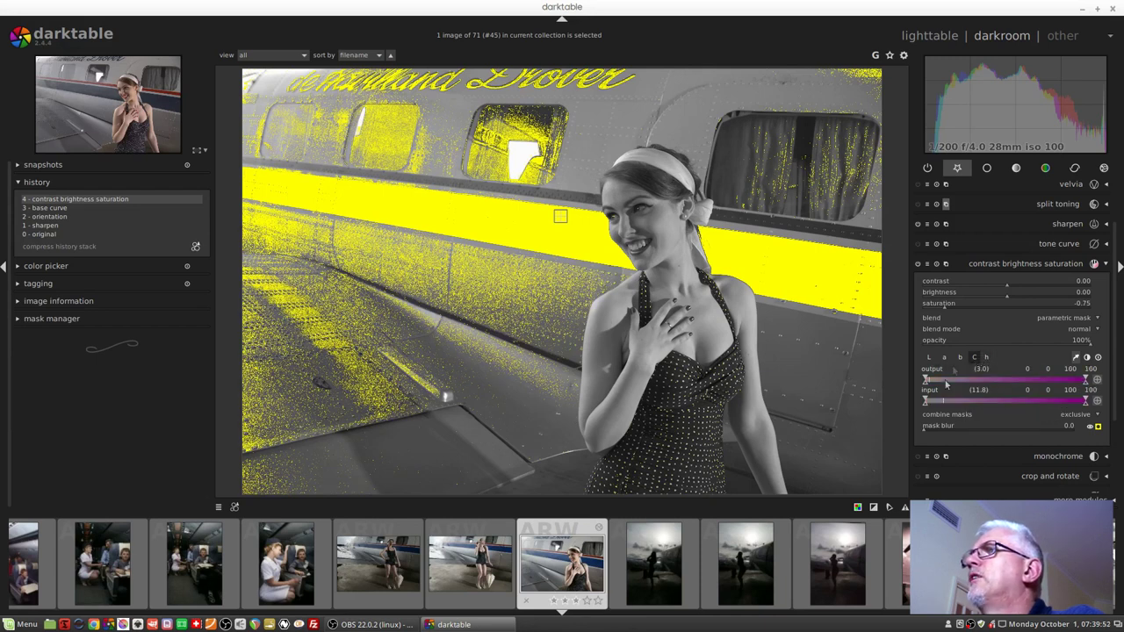
pyautogui.moveTo(926, 401); pyautogui.dragTo(932, 402)
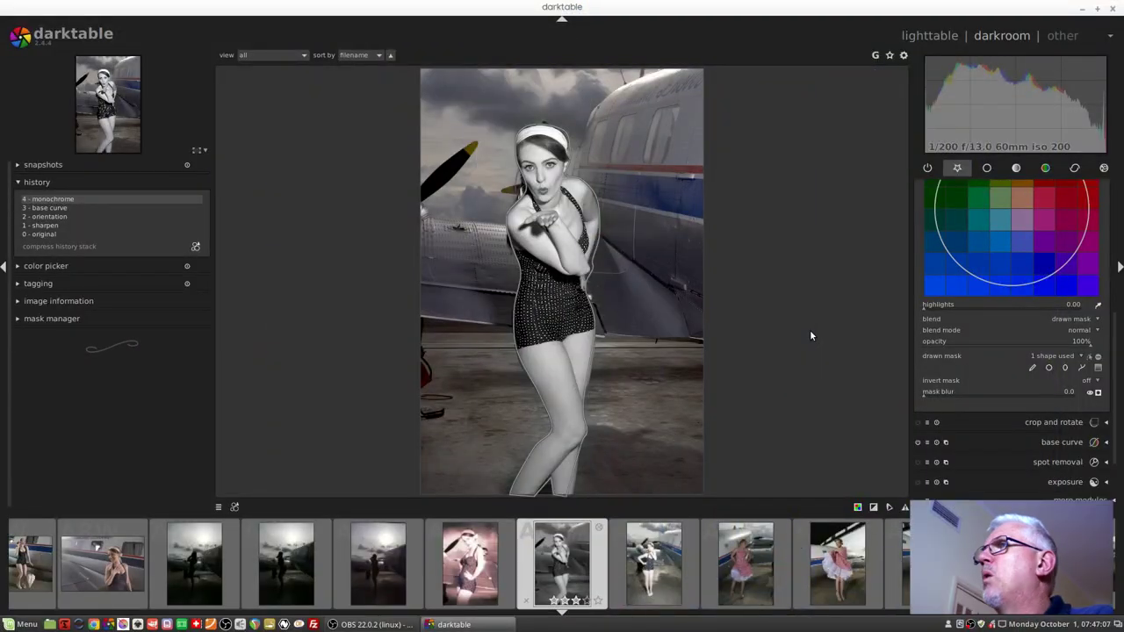
pyautogui.moveTo(580, 279)
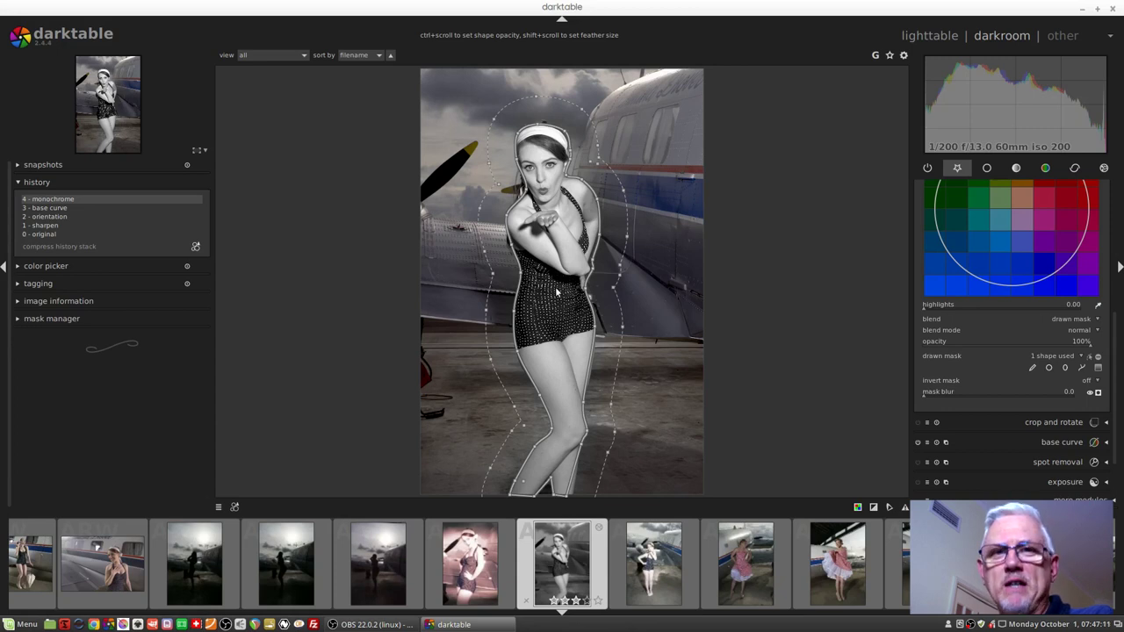
pyautogui.moveTo(557, 292); pyautogui.dragTo(591, 291)
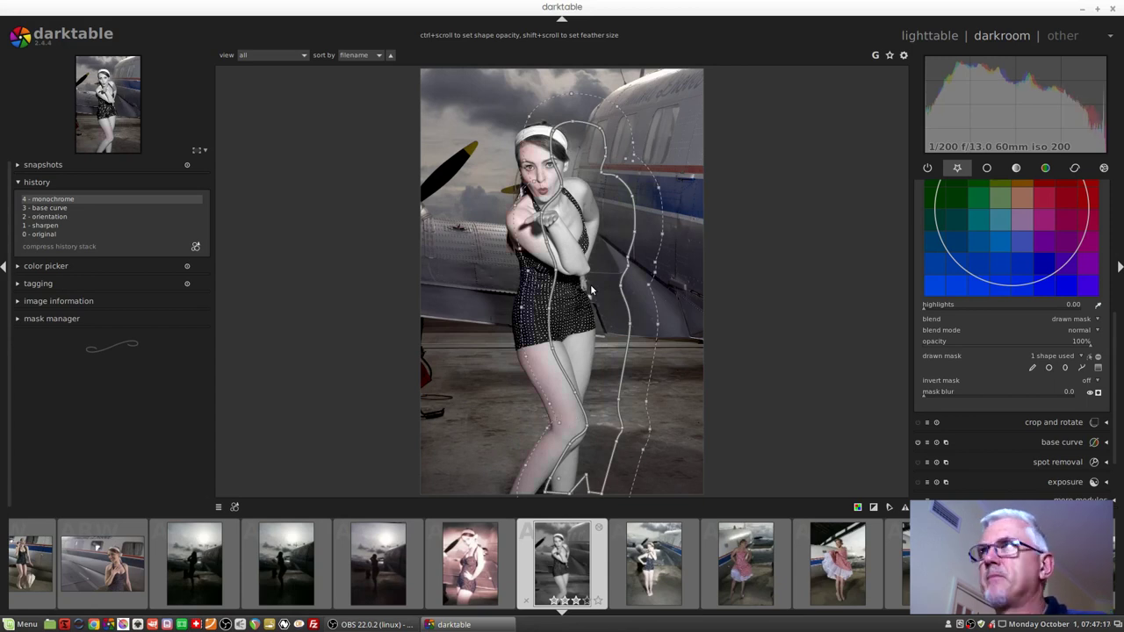
pyautogui.hotkey('ctrl', 'z')
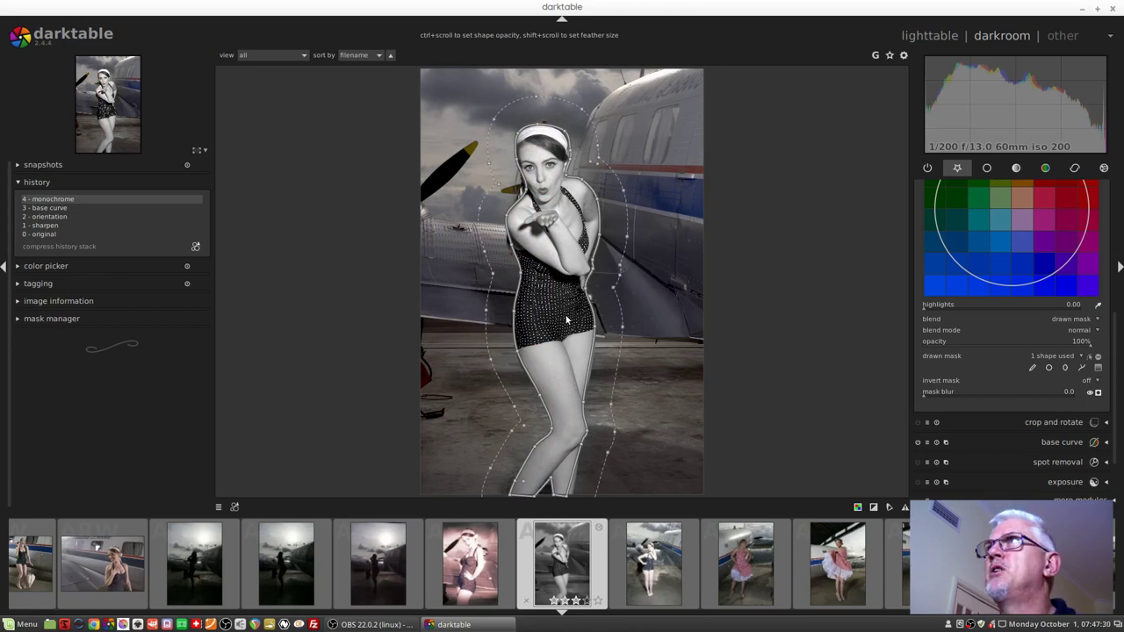
pyautogui.scroll(-3, 567, 321)
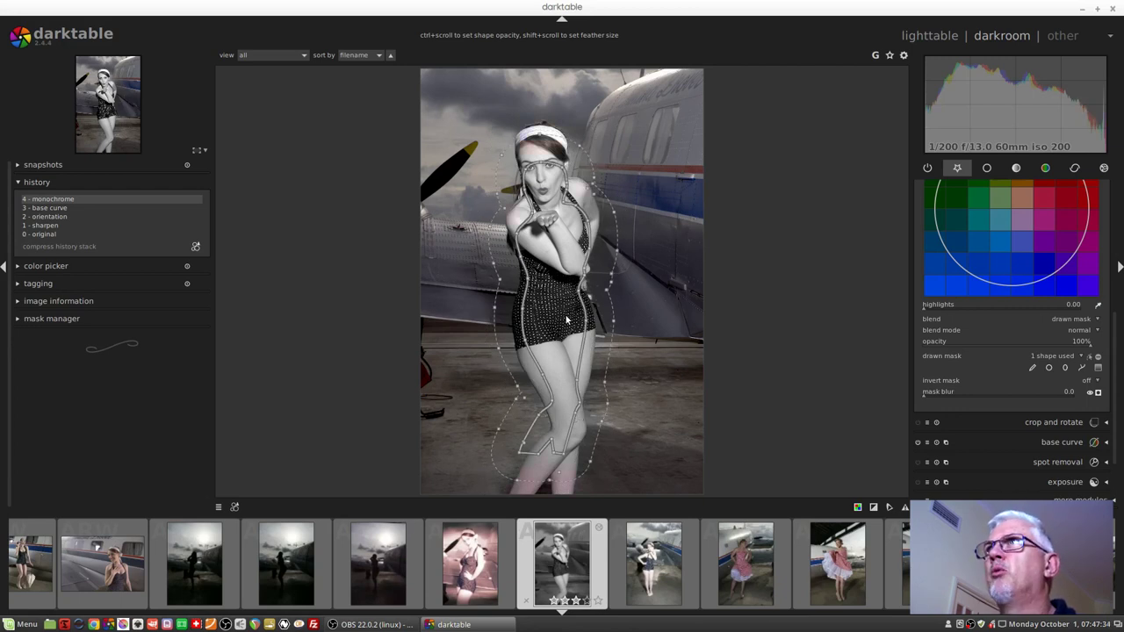
pyautogui.scroll(3, 566, 320)
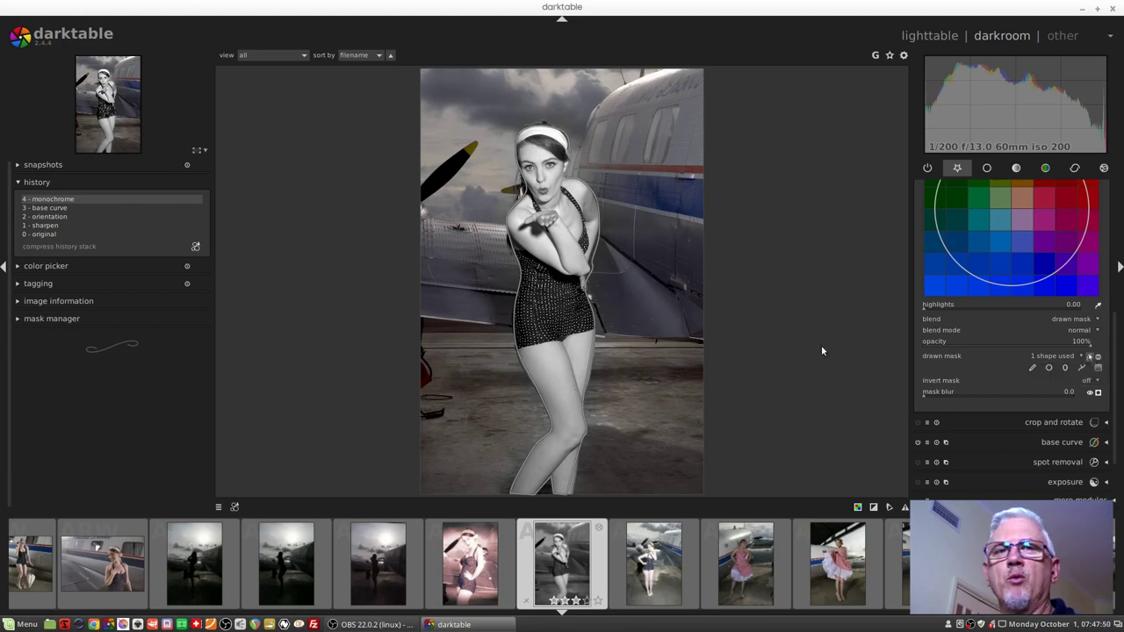
# Add a node near the elbow and move nodes so the mask follows the arm and hand
pyautogui.moveTo(551, 306)
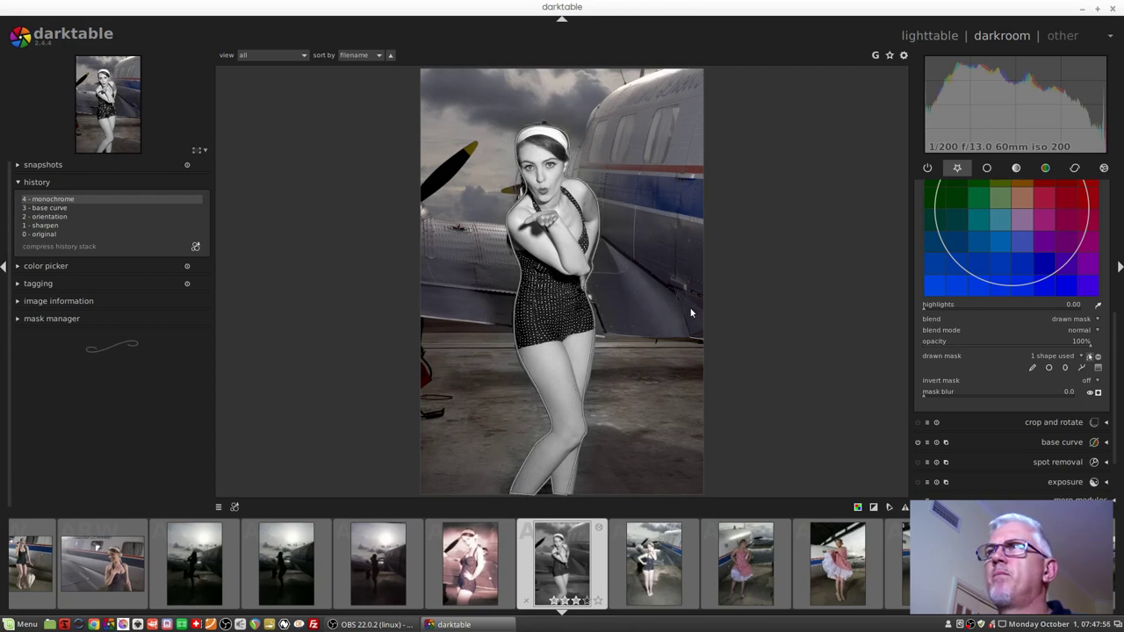
pyautogui.moveTo(572, 332)
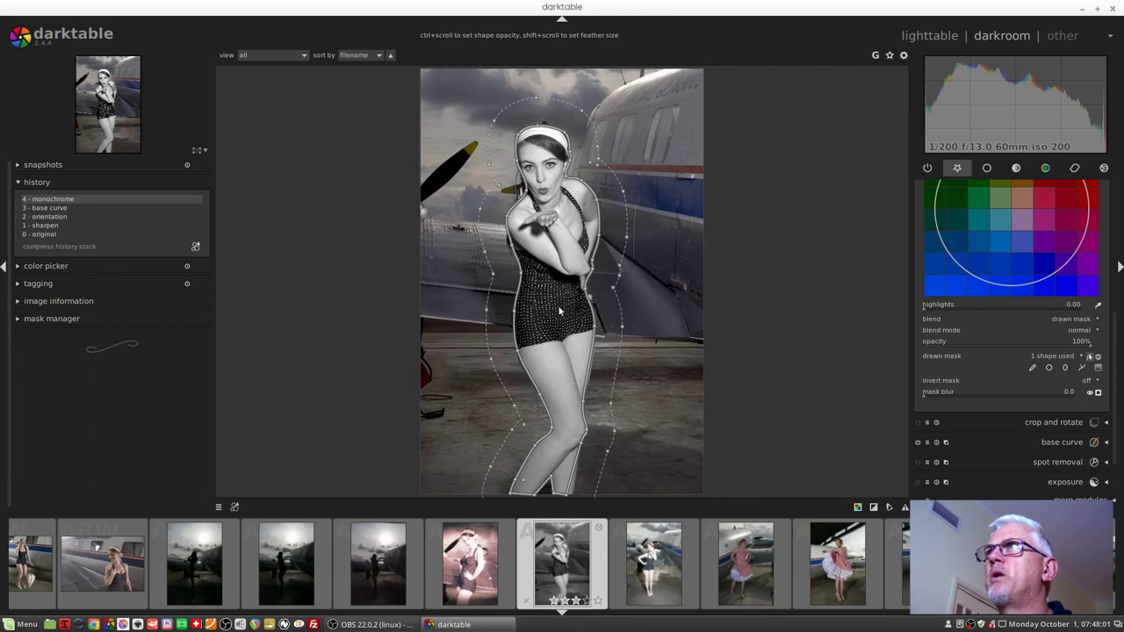
pyautogui.scroll(4, 559, 310)
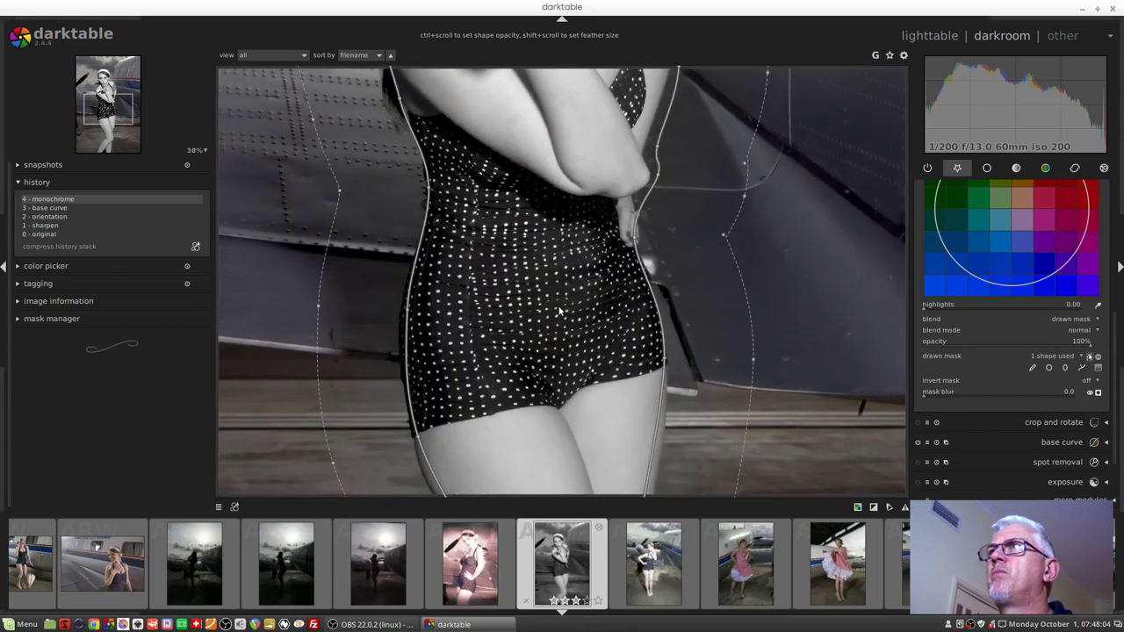
pyautogui.scroll(2, 558, 310)
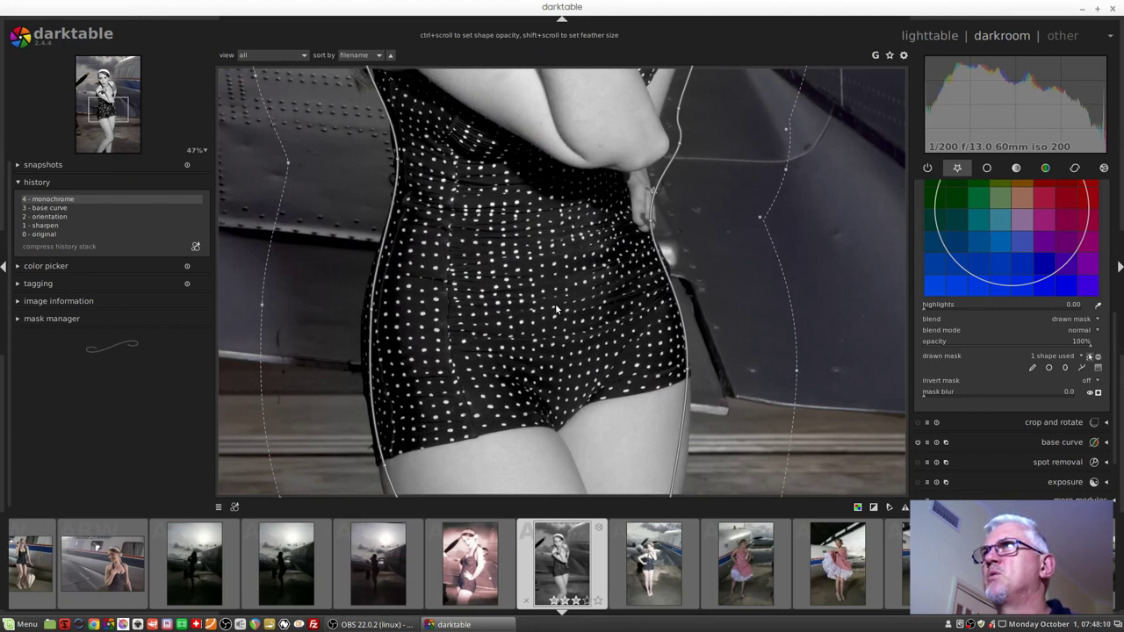
pyautogui.scroll(-6, 555, 309)
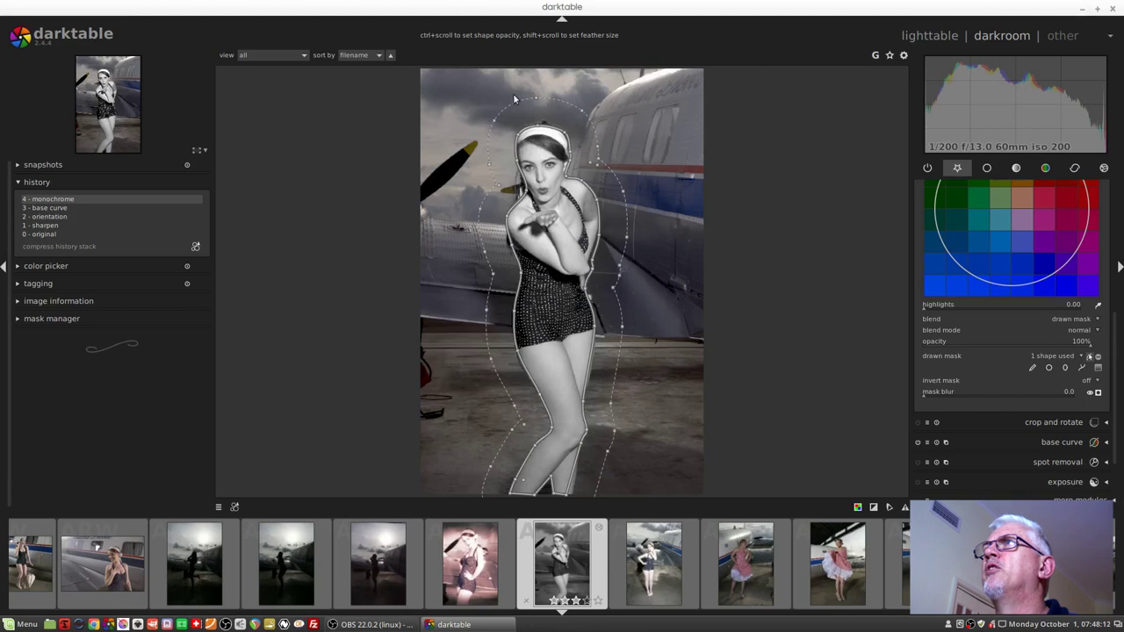
pyautogui.scroll(5, 575, 237)
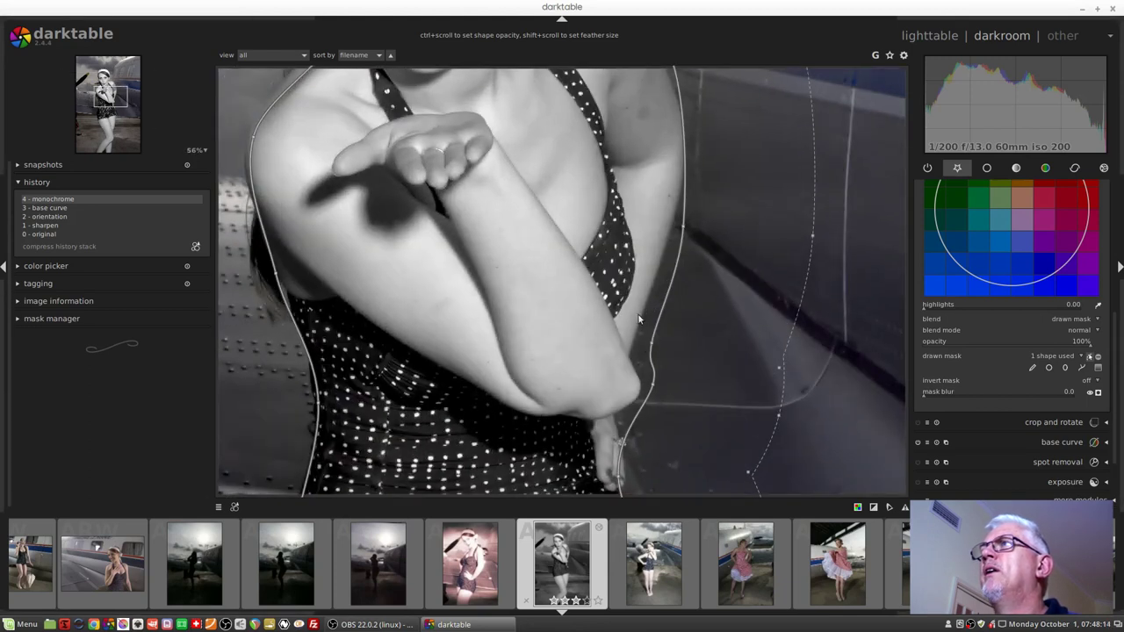
pyautogui.keyDown('ctrl'); pyautogui.click(652, 350); pyautogui.keyUp('ctrl')
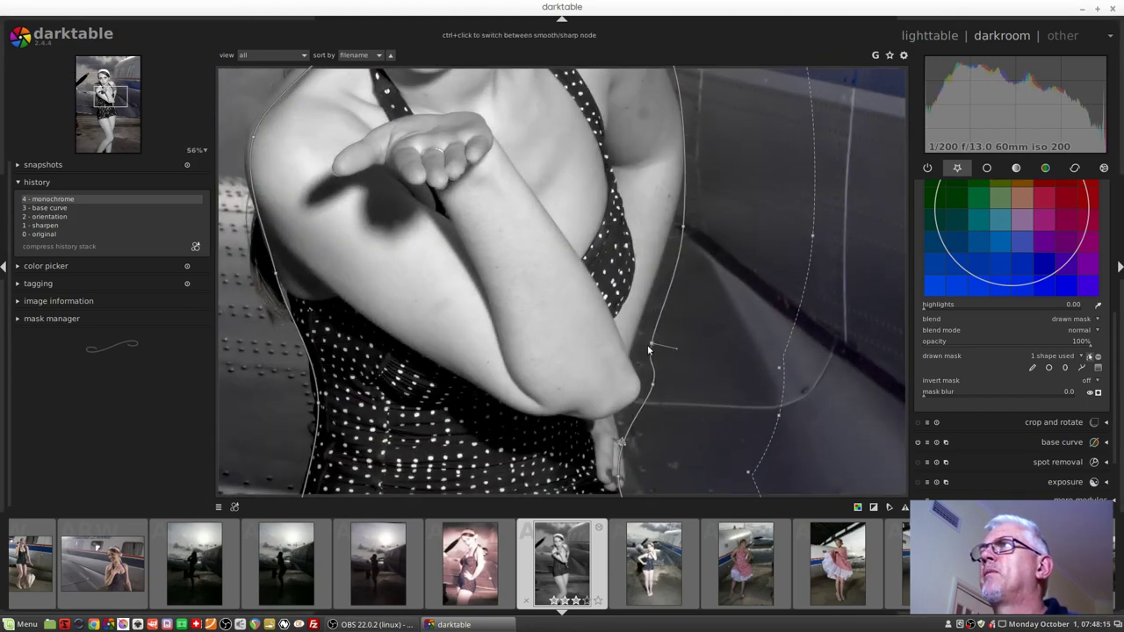
pyautogui.moveTo(650, 352); pyautogui.dragTo(643, 404)
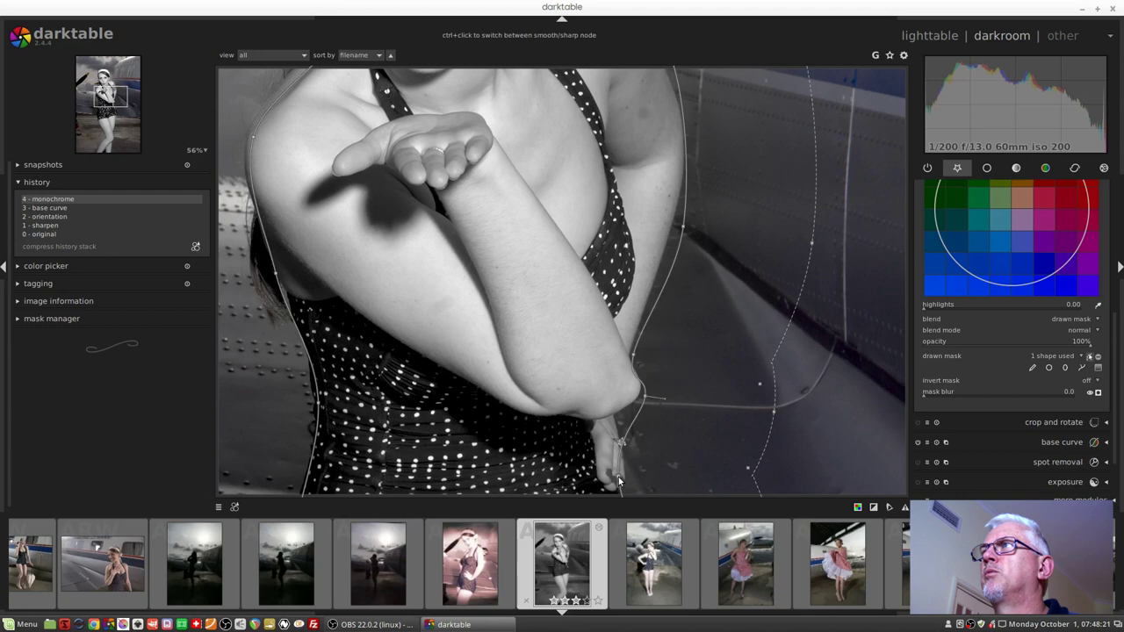
pyautogui.moveTo(621, 482); pyautogui.dragTo(629, 467)
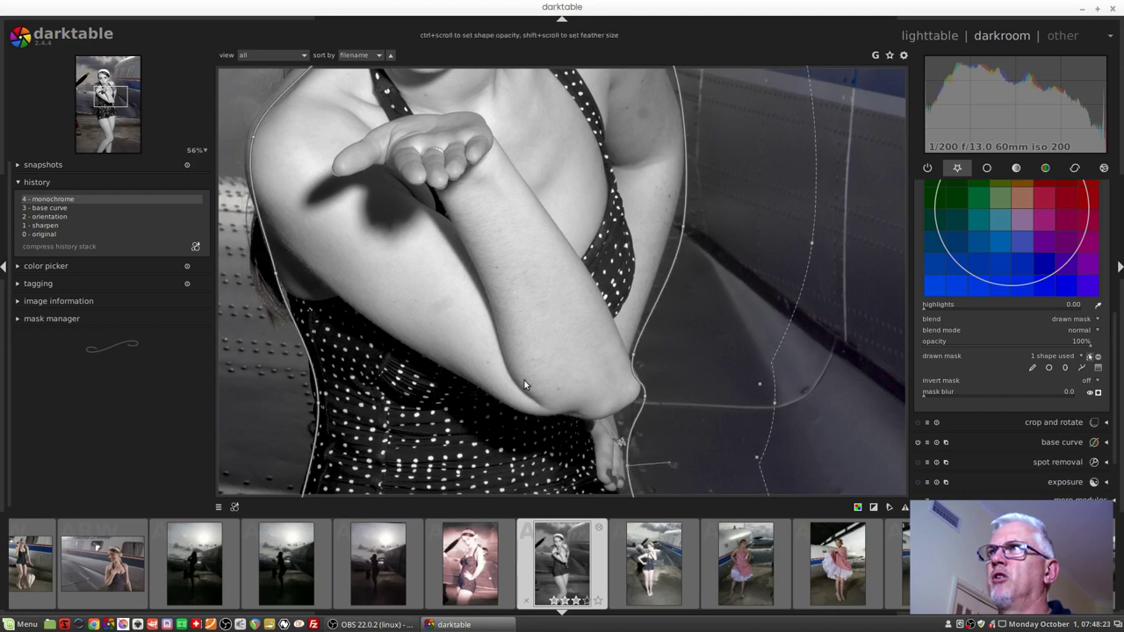
pyautogui.middleClick(482, 345)
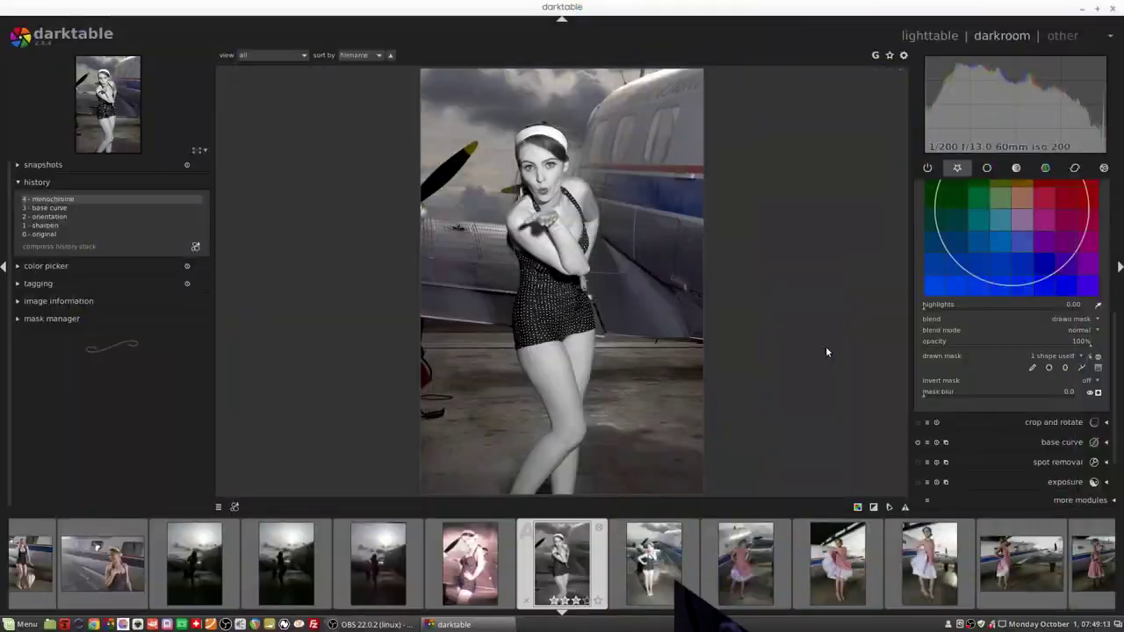
# Preview the drawn mask overlay, then invert its polarity so the woman keeps colour
pyautogui.click(1098, 393)
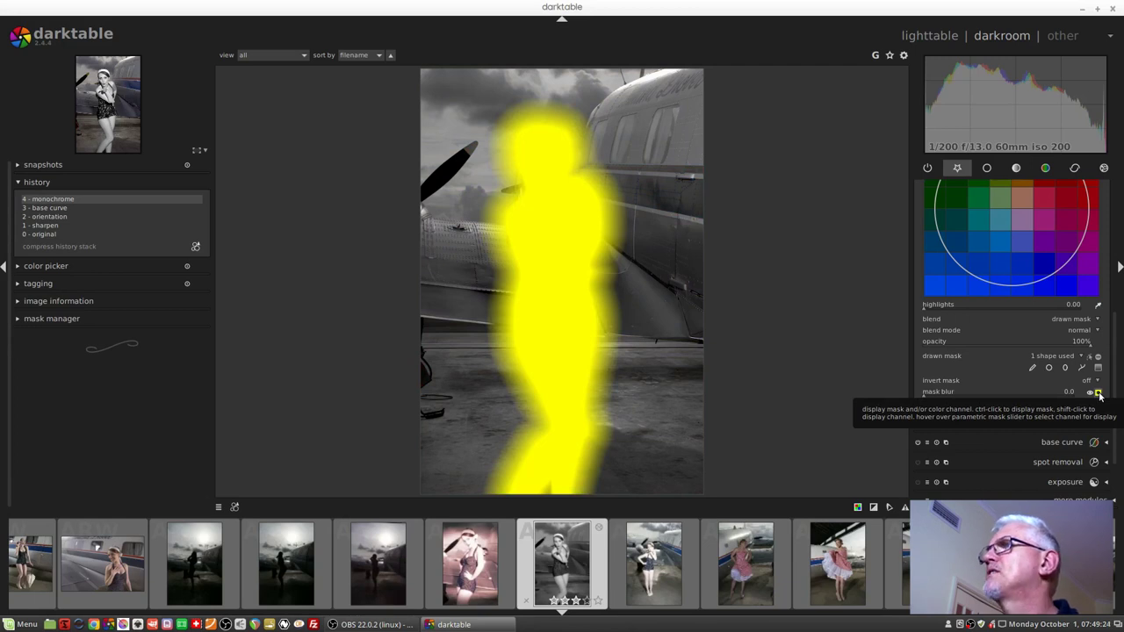
pyautogui.click(1098, 394)
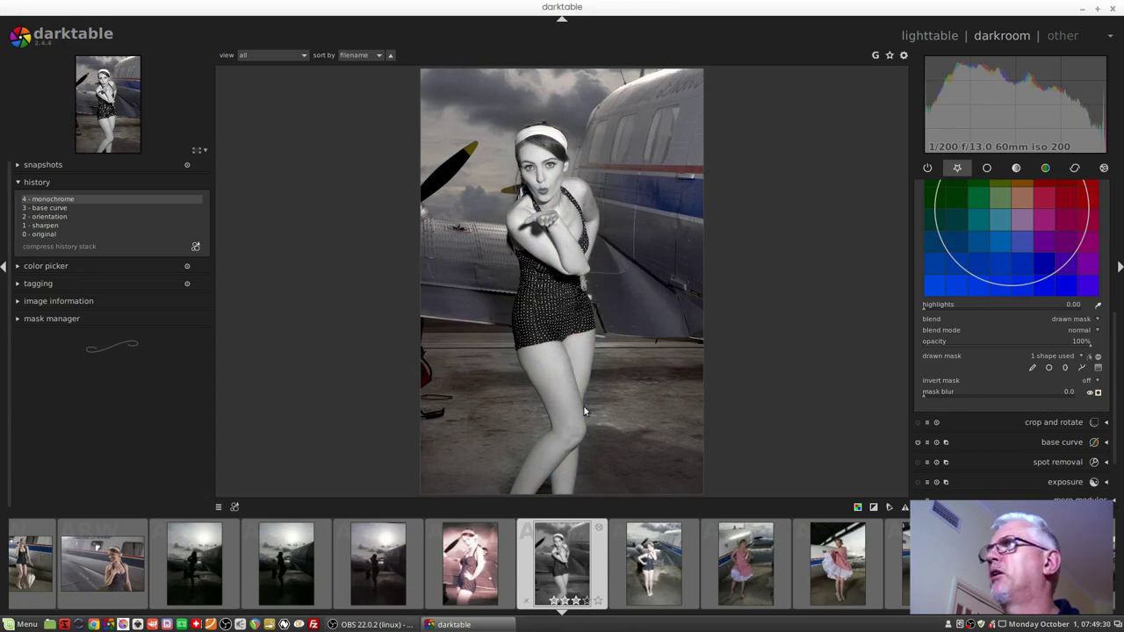
pyautogui.click(1098, 358)
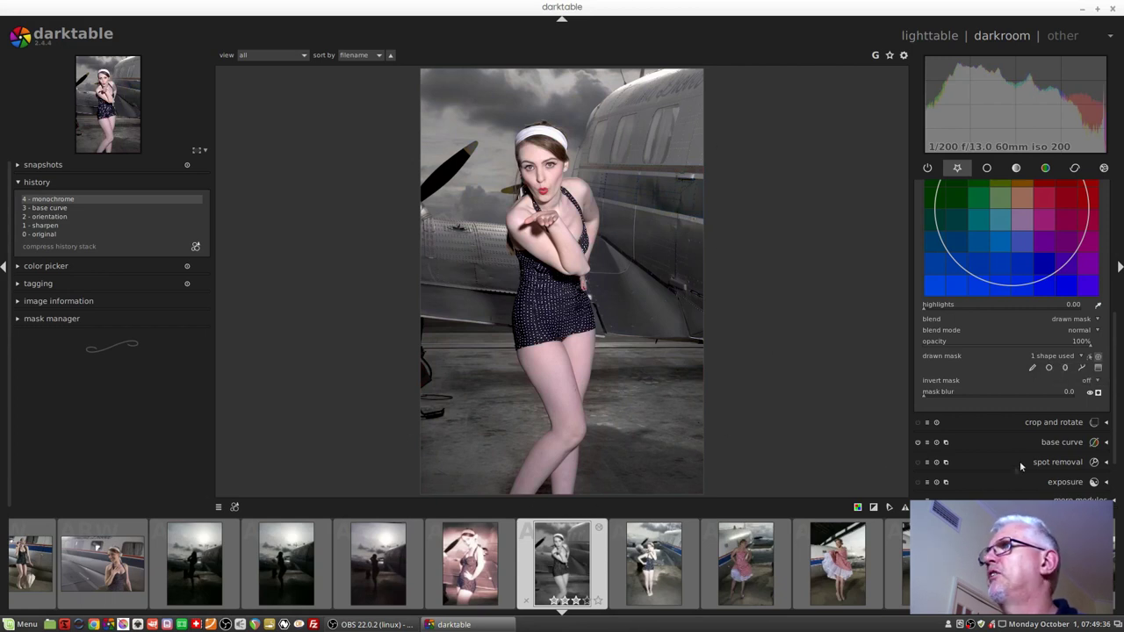
# Check the inverted mask overlay, then temporarily switch the blend mask off and on
pyautogui.click(1098, 394)
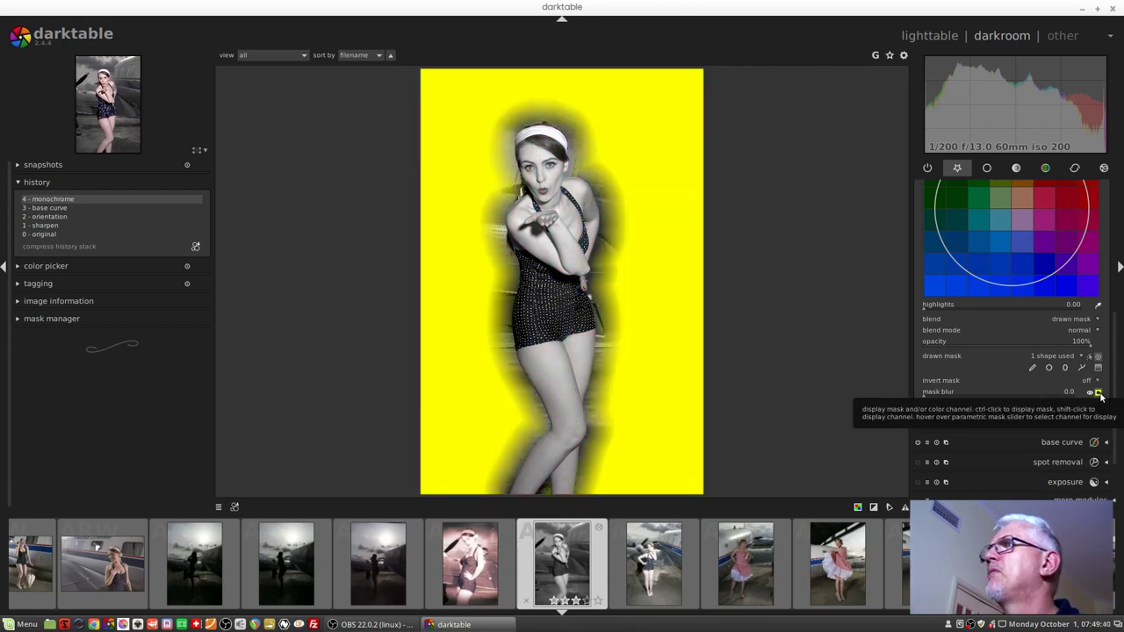
pyautogui.click(1099, 394)
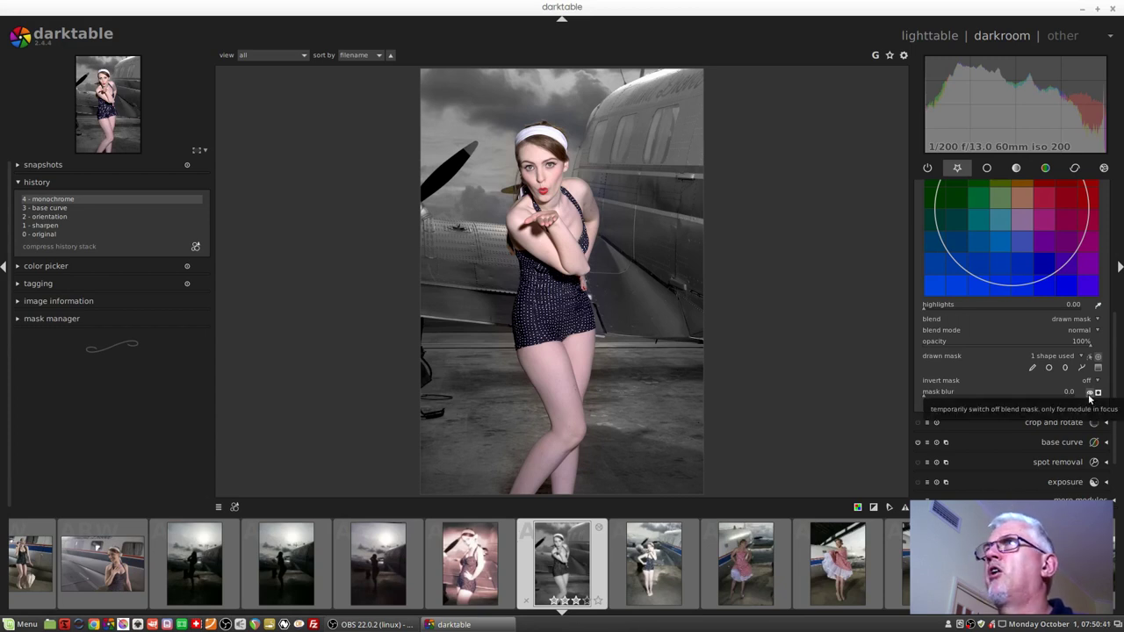
pyautogui.click(1089, 398)
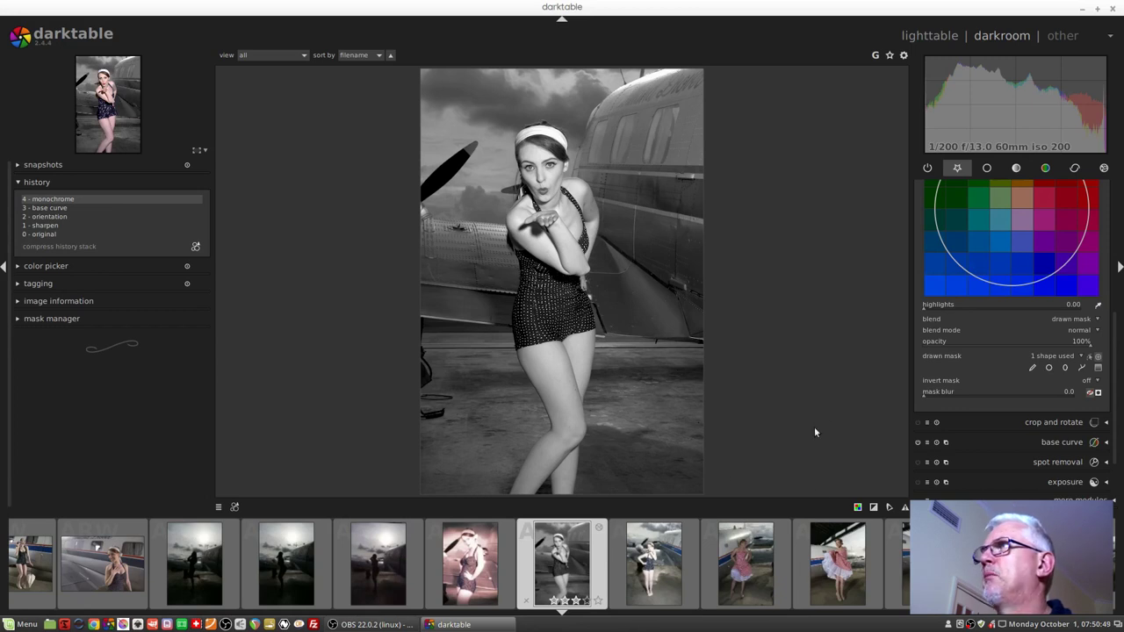
pyautogui.click(1091, 395)
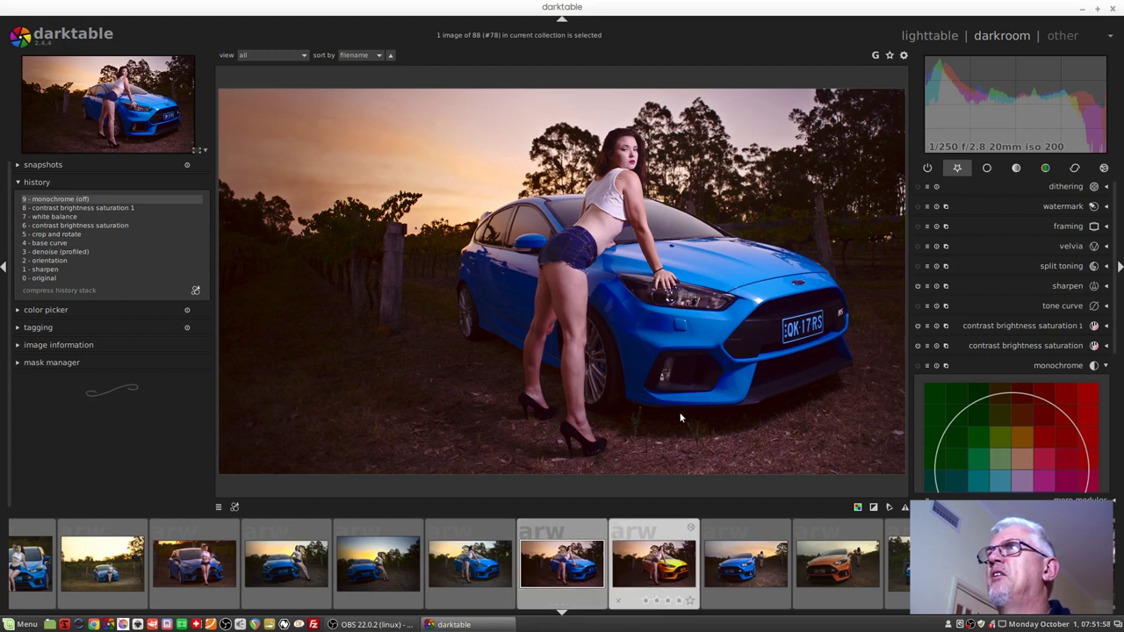
# Go to the yellow-car photo, review mask paths #3, #6, #5 and #8, and show the colour modules
pyautogui.press('space')
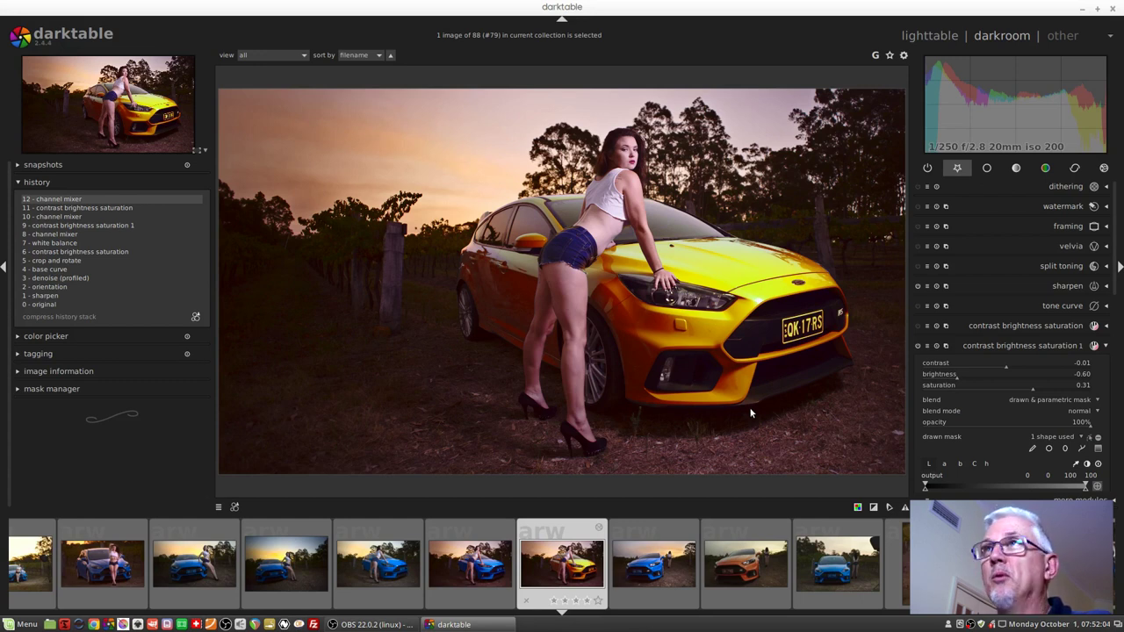
pyautogui.click(58, 389)
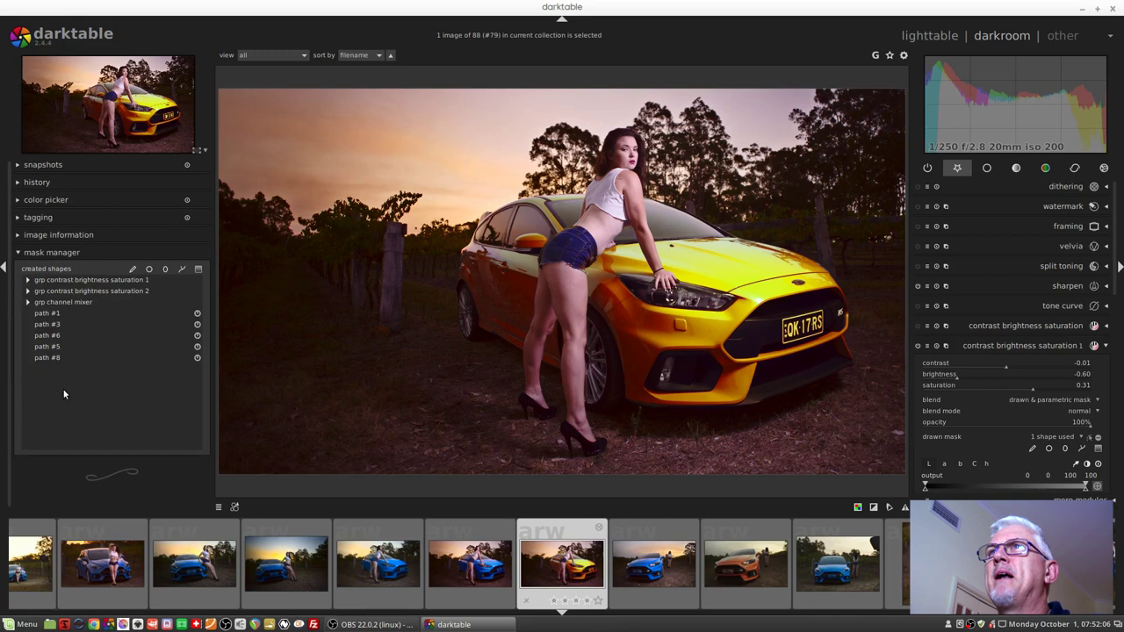
pyautogui.click(53, 325)
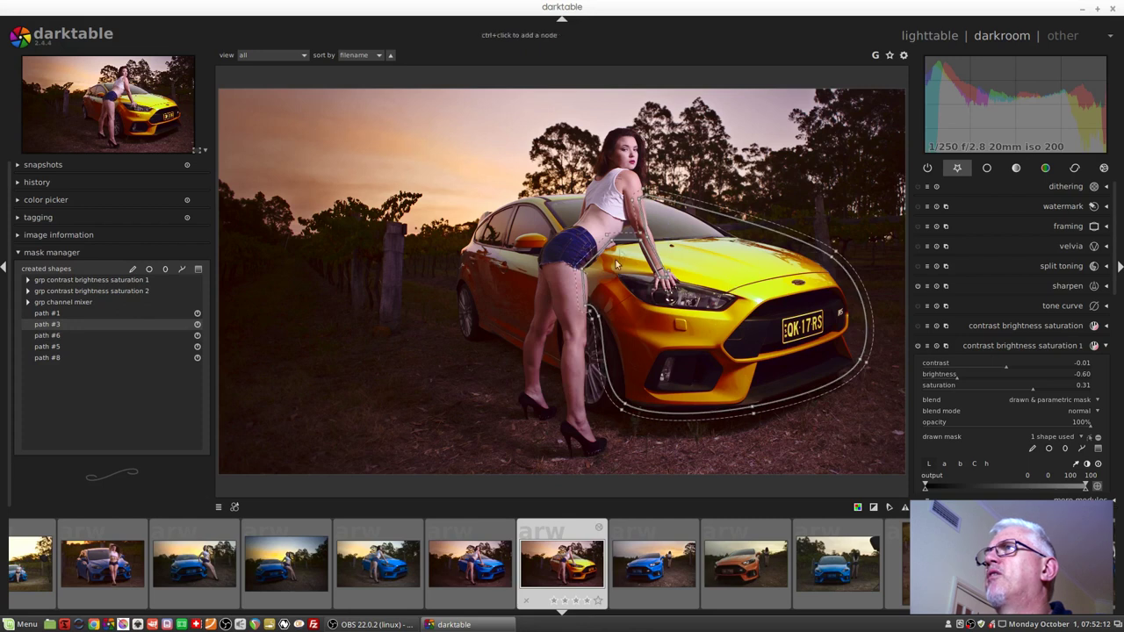
pyautogui.click(72, 336)
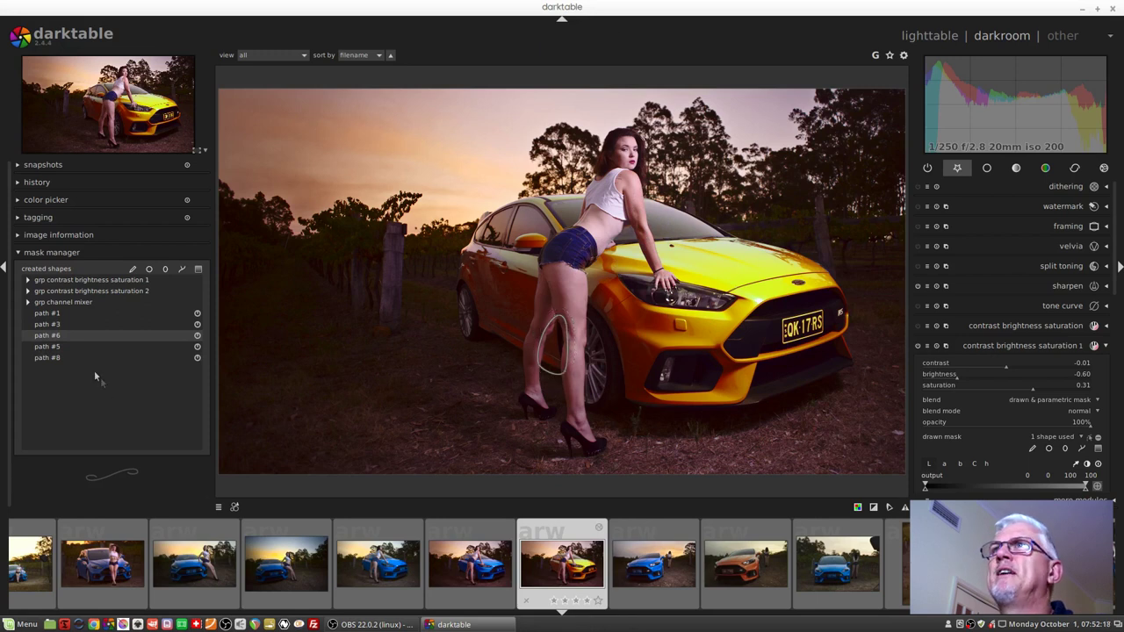
pyautogui.click(54, 348)
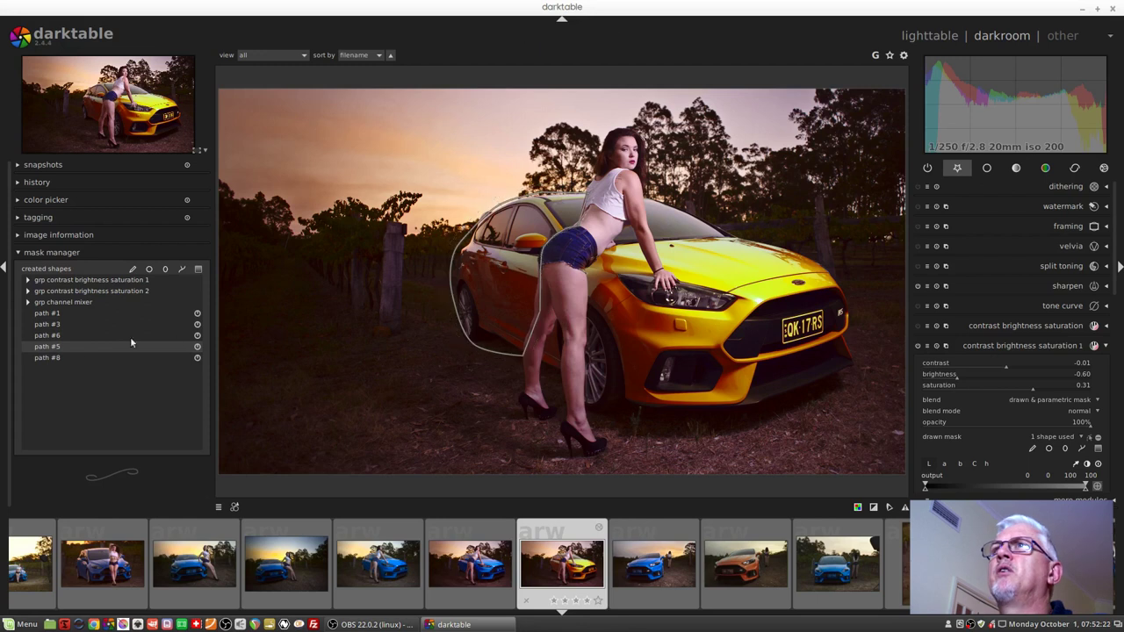
pyautogui.click(42, 358)
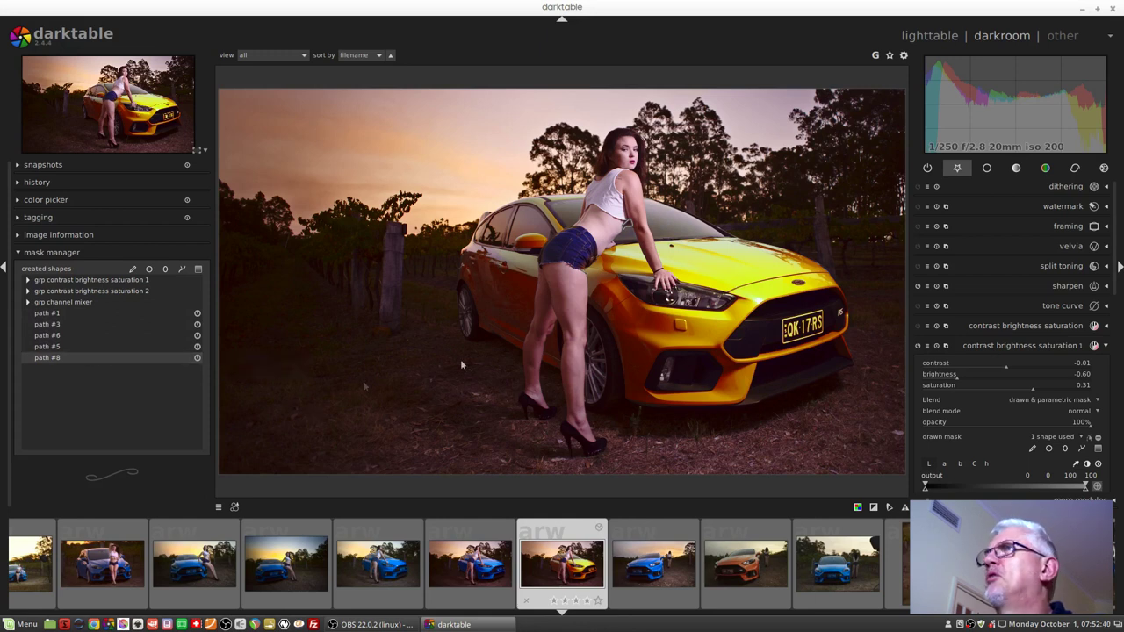
pyautogui.click(1045, 168)
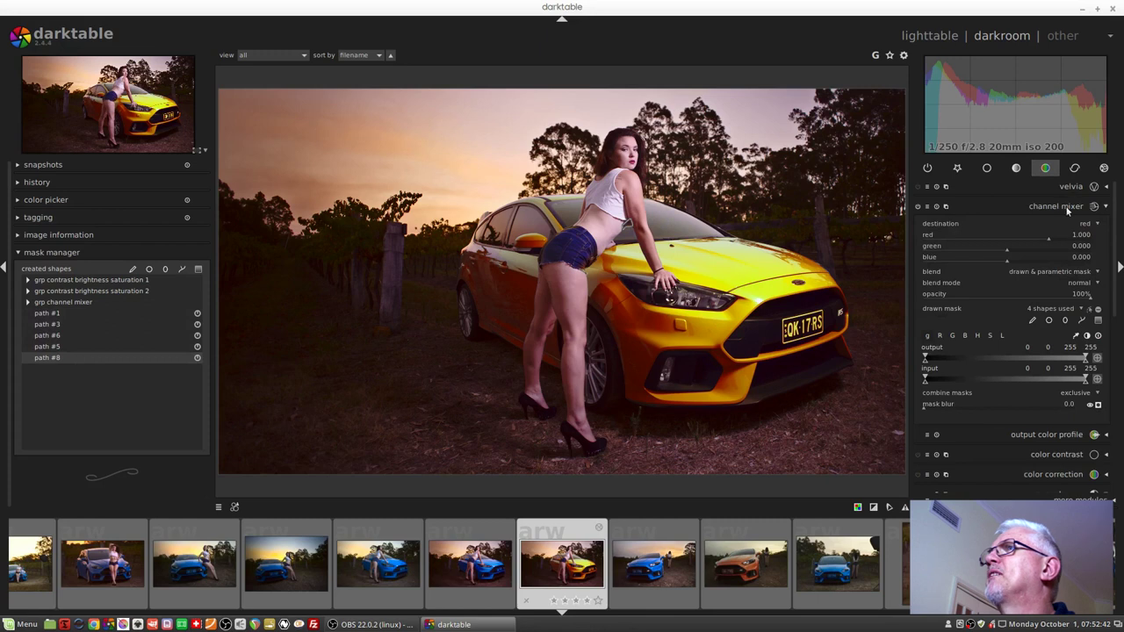
pyautogui.click(918, 207)
pyautogui.click(918, 208)
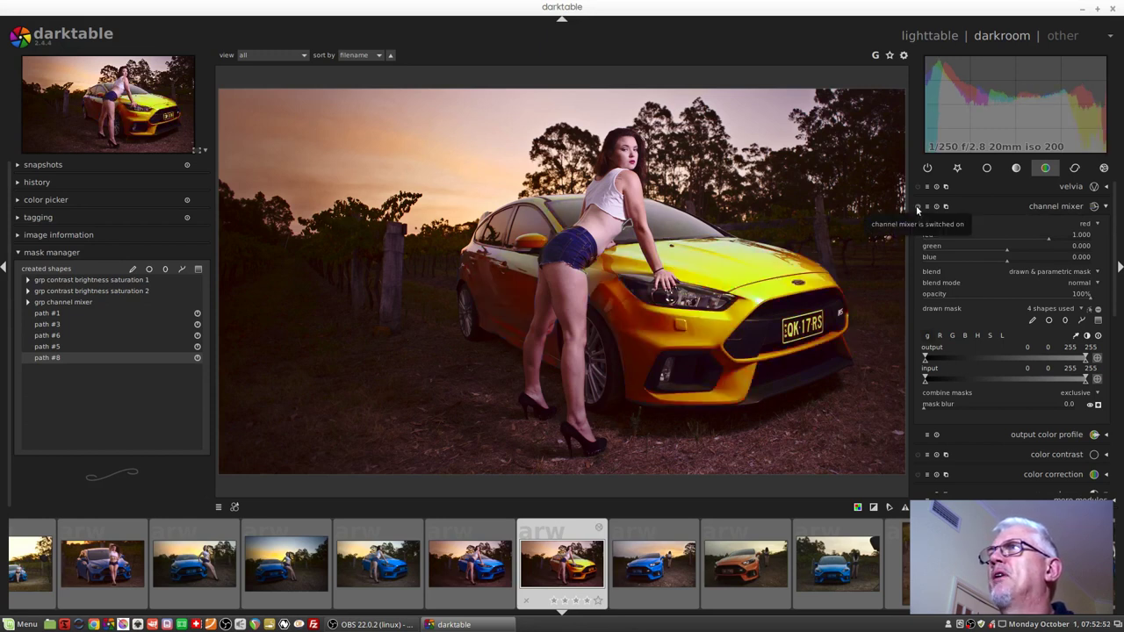